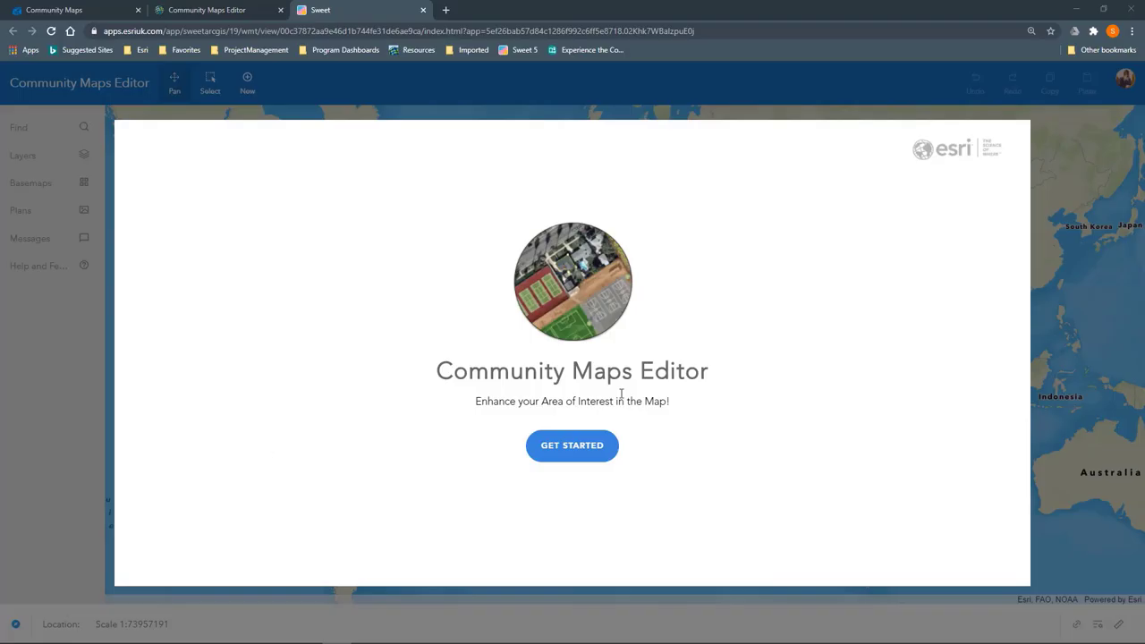
# Step: Search Find for 'omaha n' and jump the map to Omaha, Nebraska
pyautogui.click(574, 451)
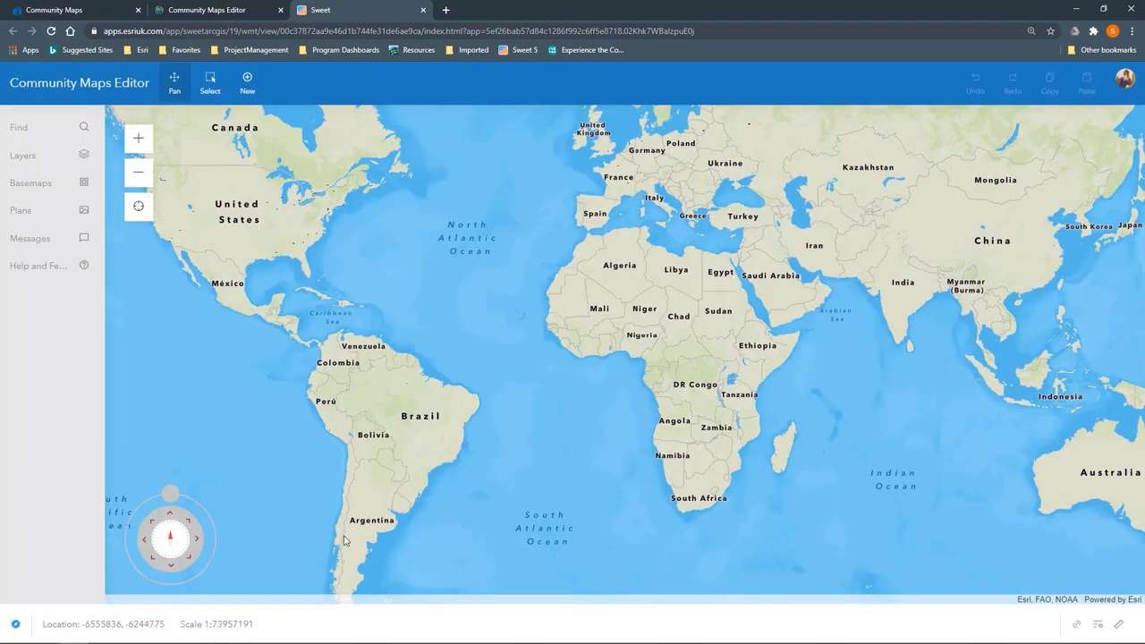
pyautogui.click(28, 129)
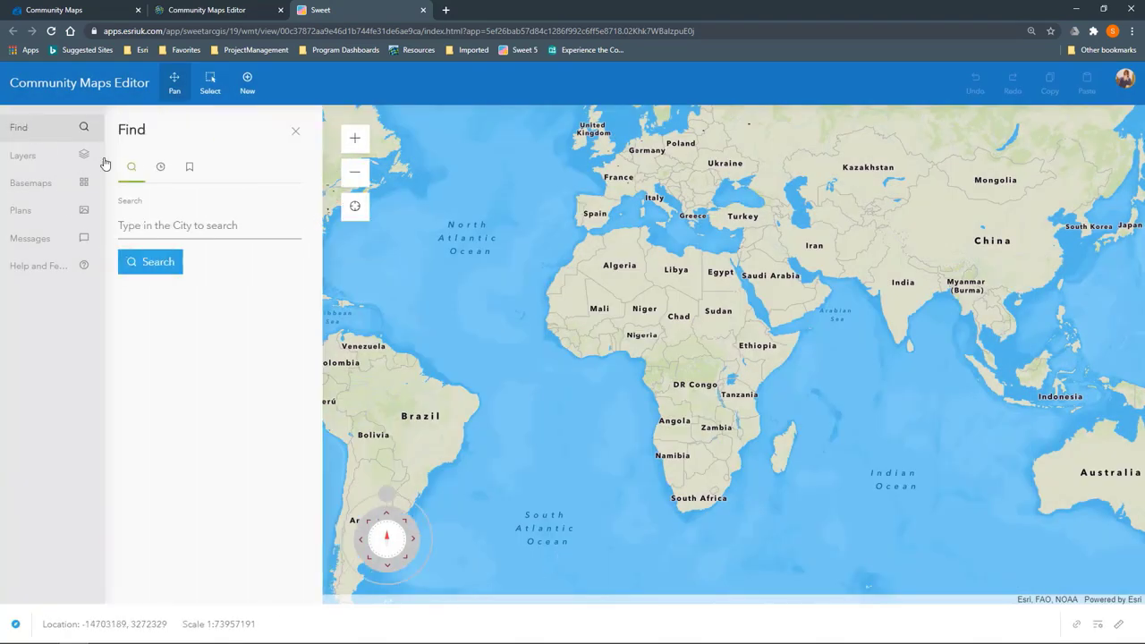
pyautogui.click(174, 225)
pyautogui.write('omaha ne')
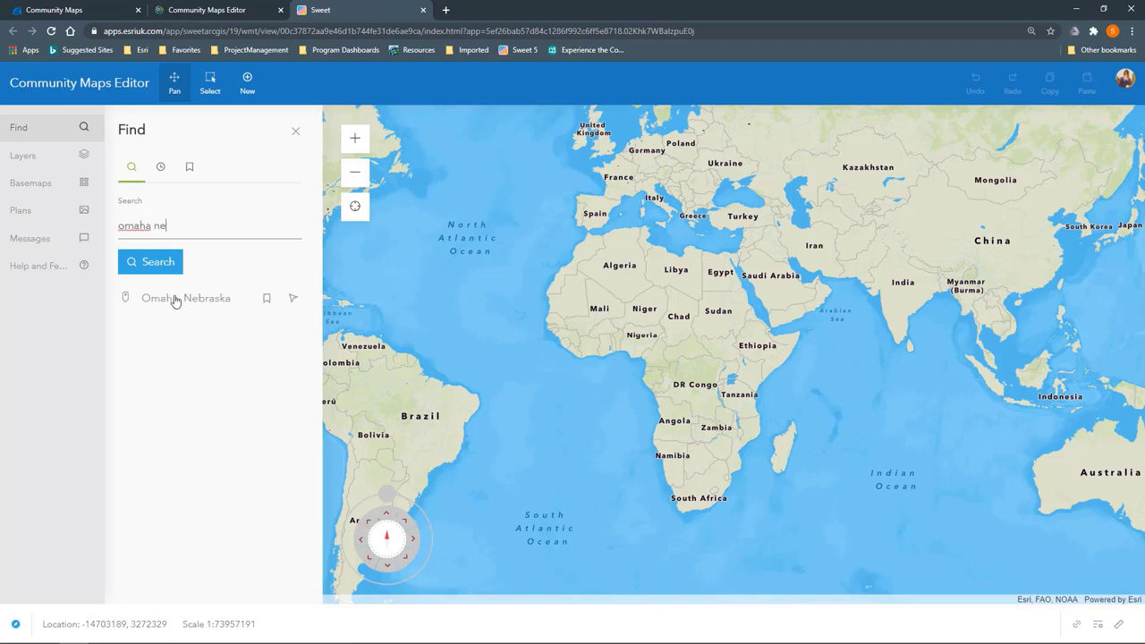
pyautogui.click(176, 298)
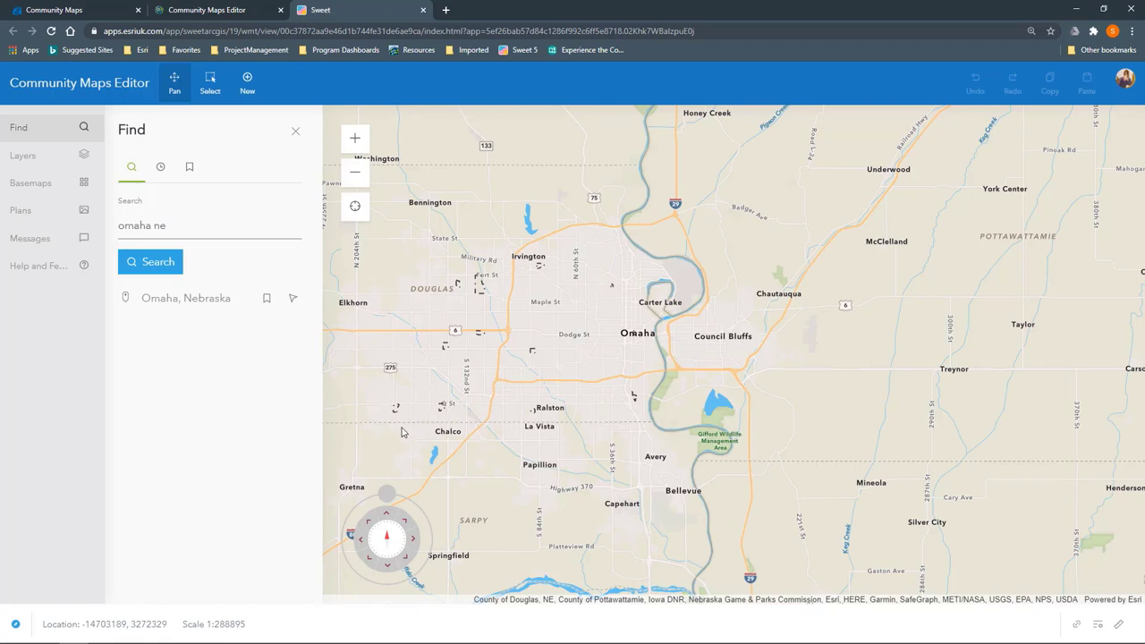
# Step: Zoom the map in on Tranquility Park at 1:9028 and bring up the basemap choices
pyautogui.click(295, 130)
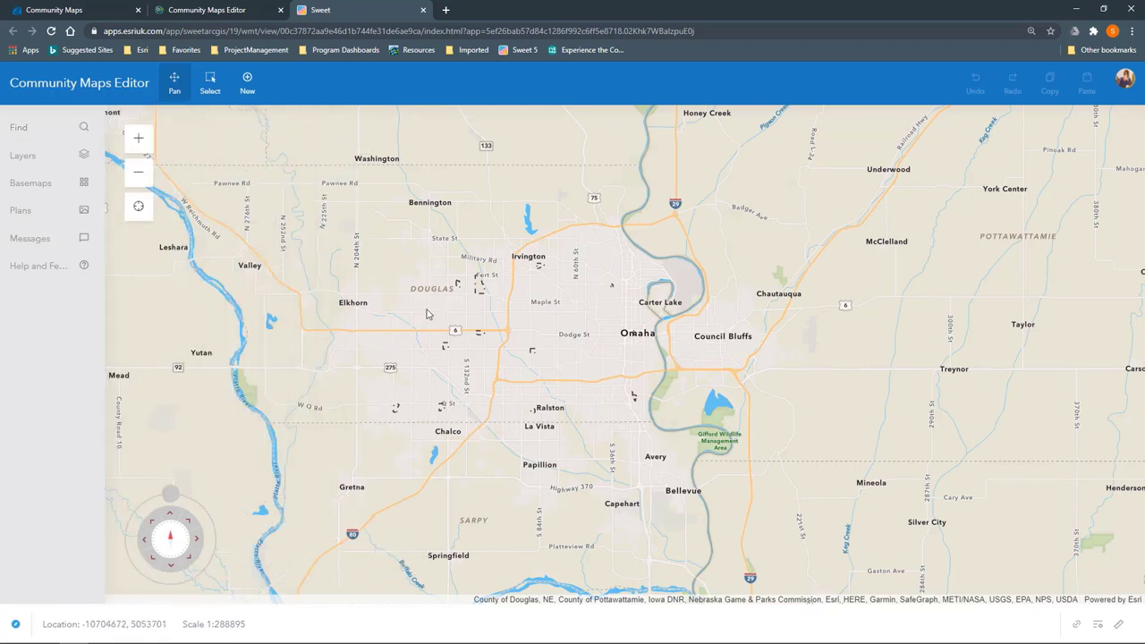
pyautogui.moveTo(467, 267); pyautogui.dragTo(498, 312)
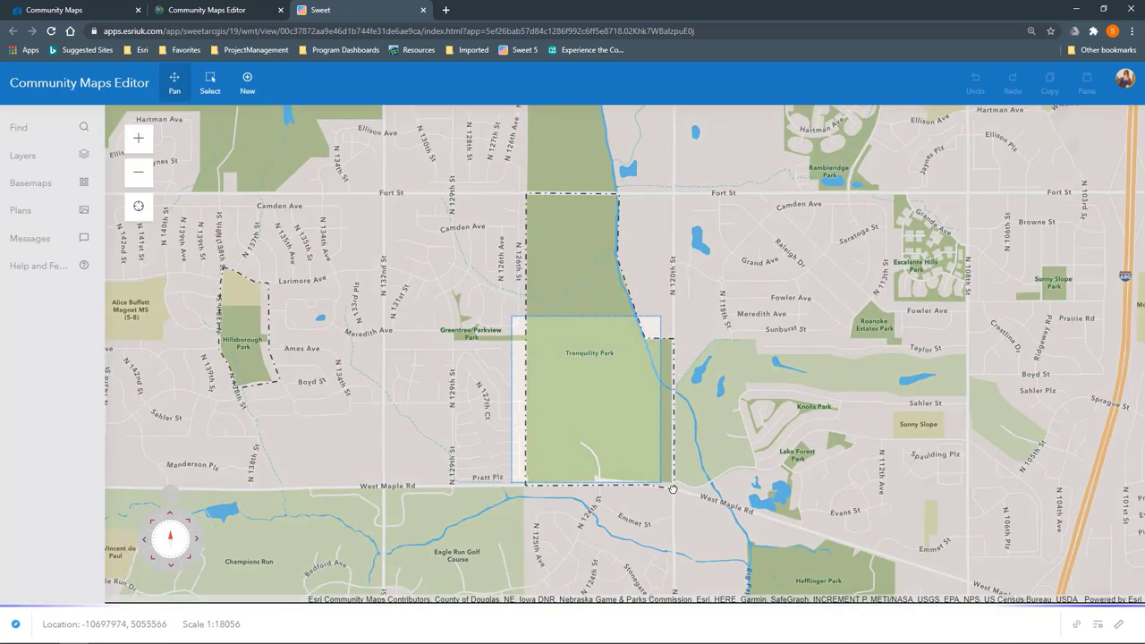
pyautogui.moveTo(673, 490); pyautogui.dragTo(673, 490)
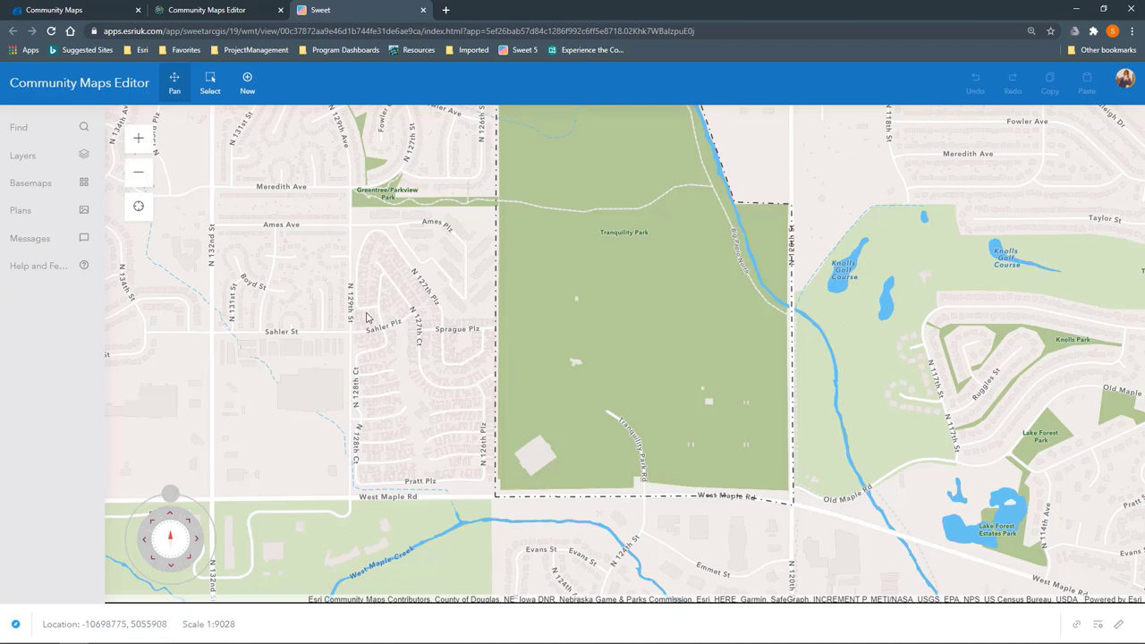
pyautogui.click(12, 185)
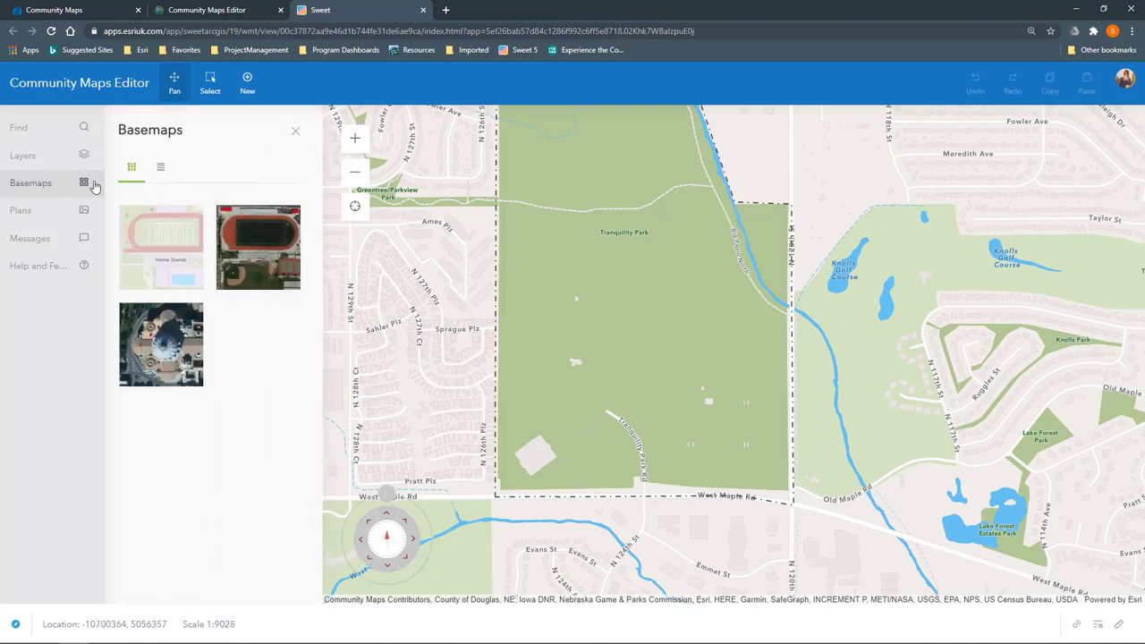
# Step: Switch the basemap to Editing View imagery and zoom in on the parking lot at 1:1128
pyautogui.click(161, 167)
pyautogui.click(172, 273)
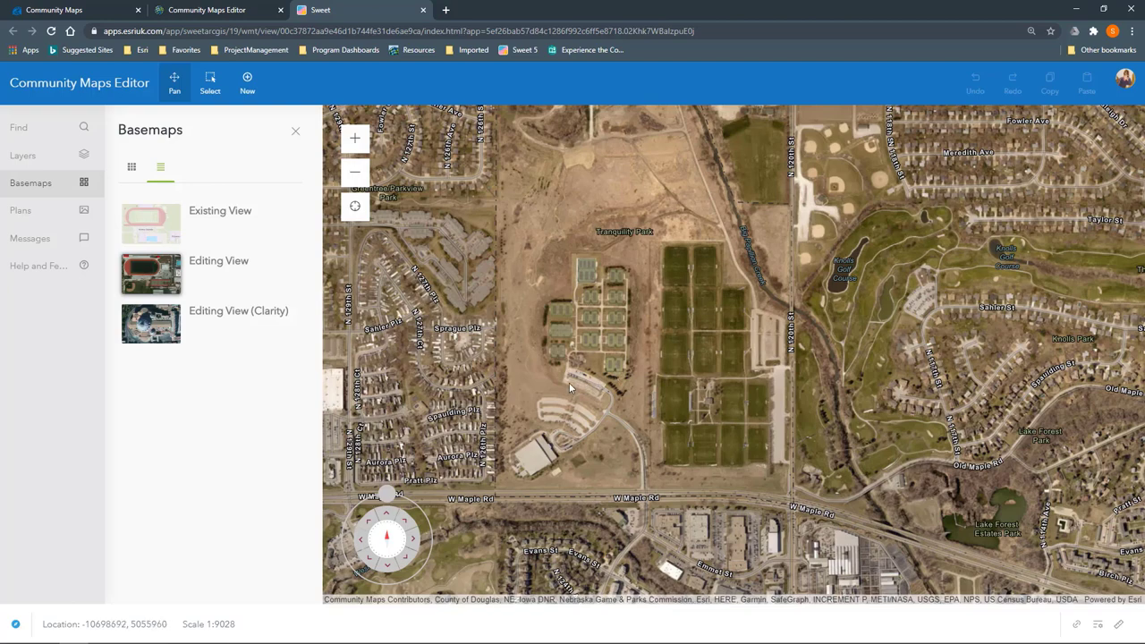
pyautogui.scroll(3, 590, 386)
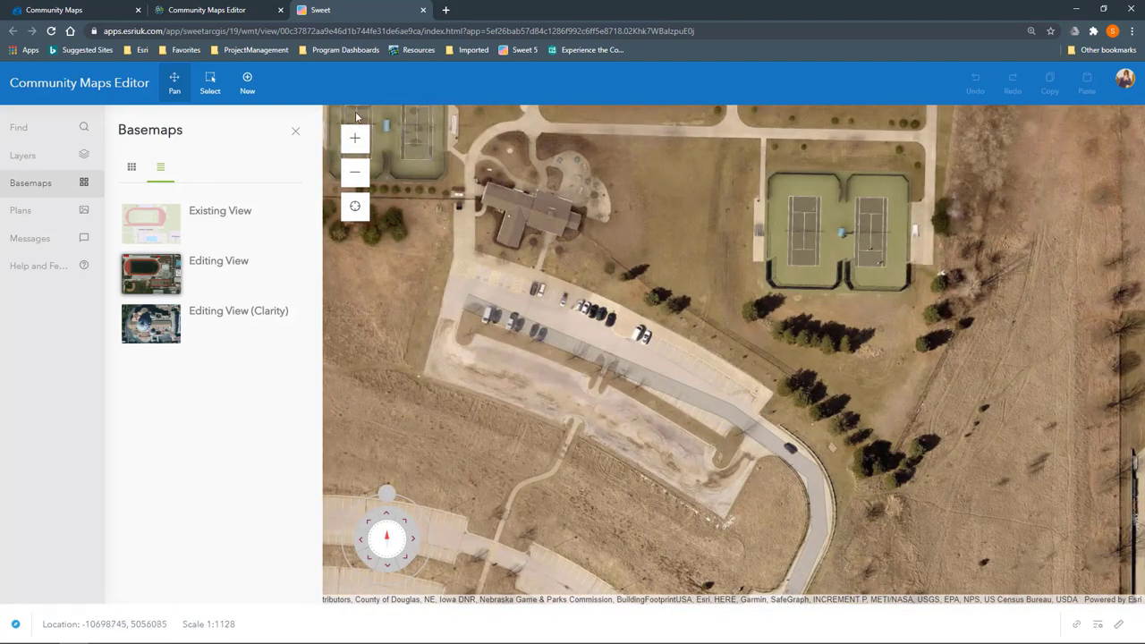
pyautogui.click(296, 130)
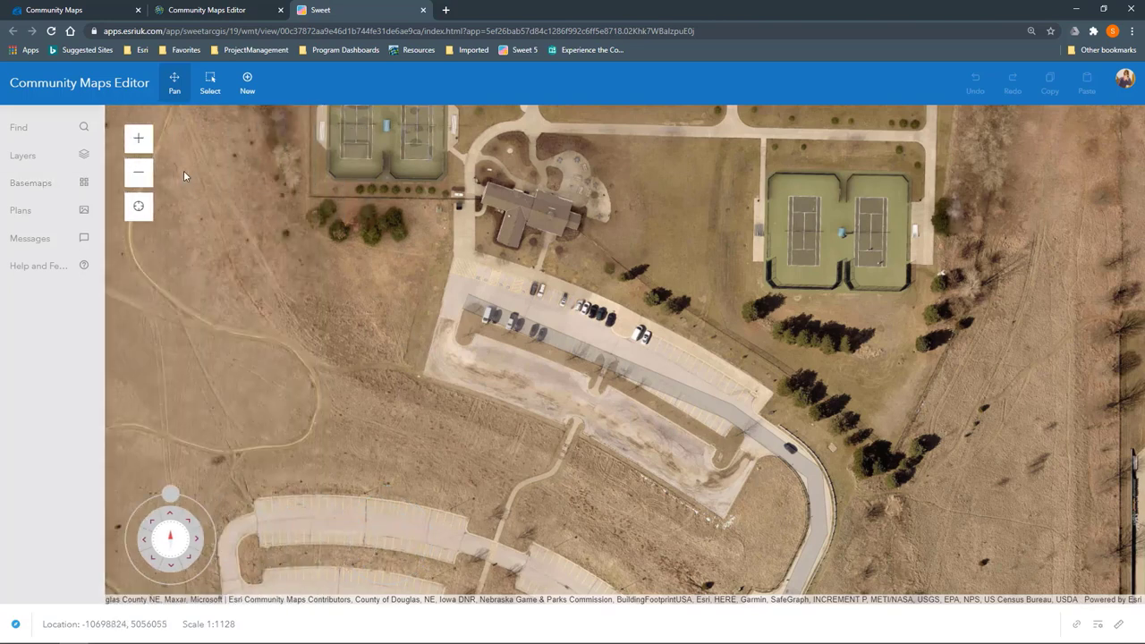
# Step: Start a new feature using the Hardscape Parking Lot template
pyautogui.click(247, 82)
pyautogui.click(287, 95)
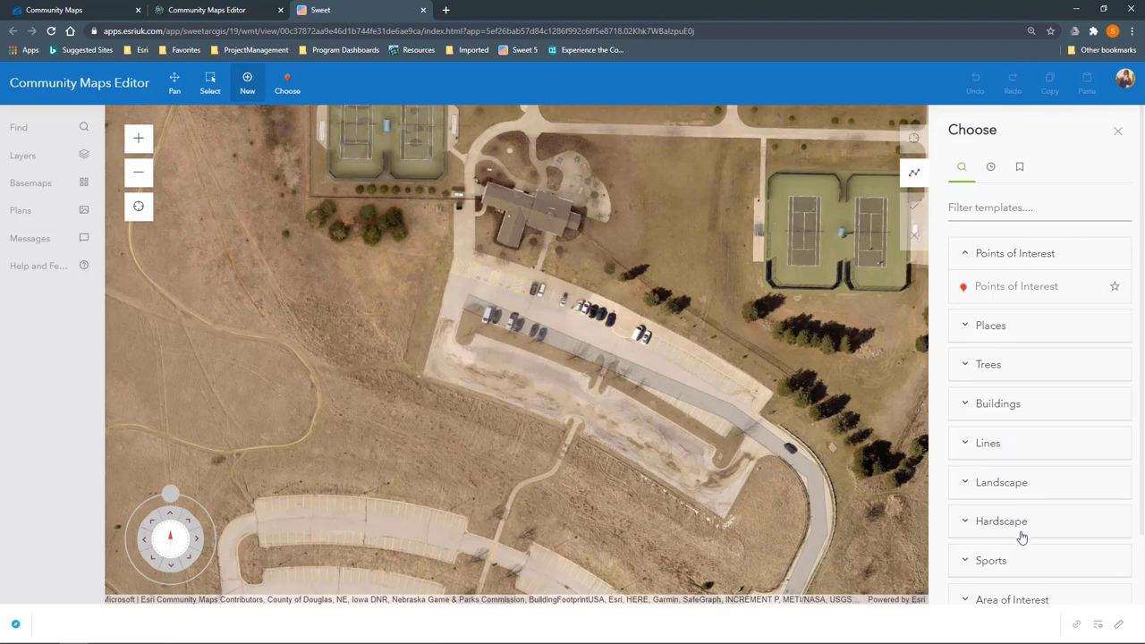
pyautogui.click(967, 524)
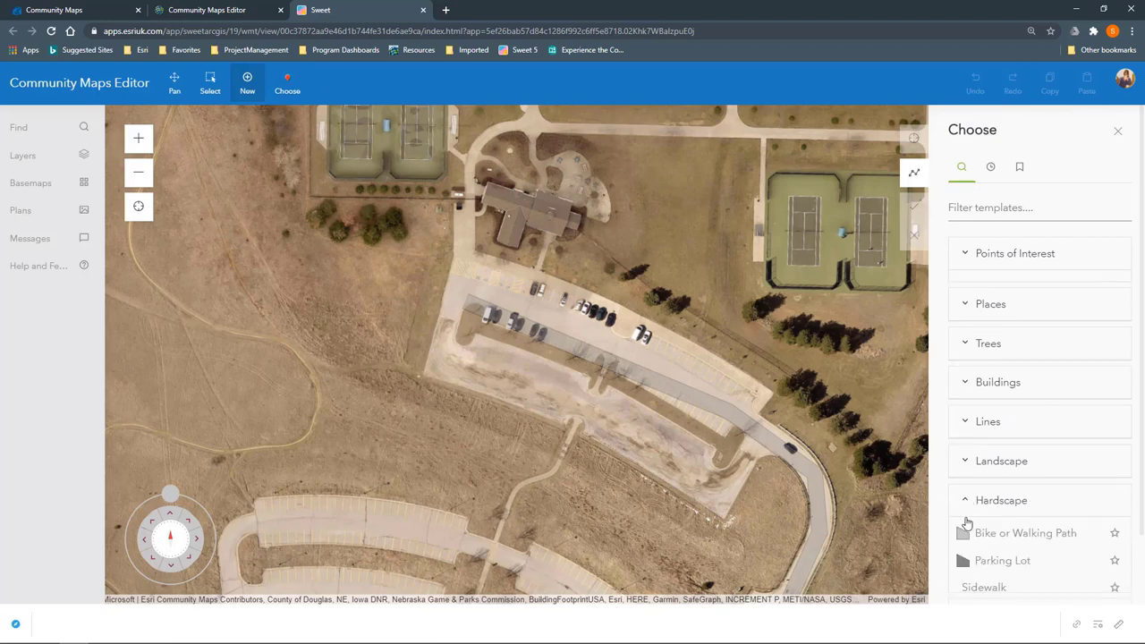
pyautogui.scroll(-1, 998, 550)
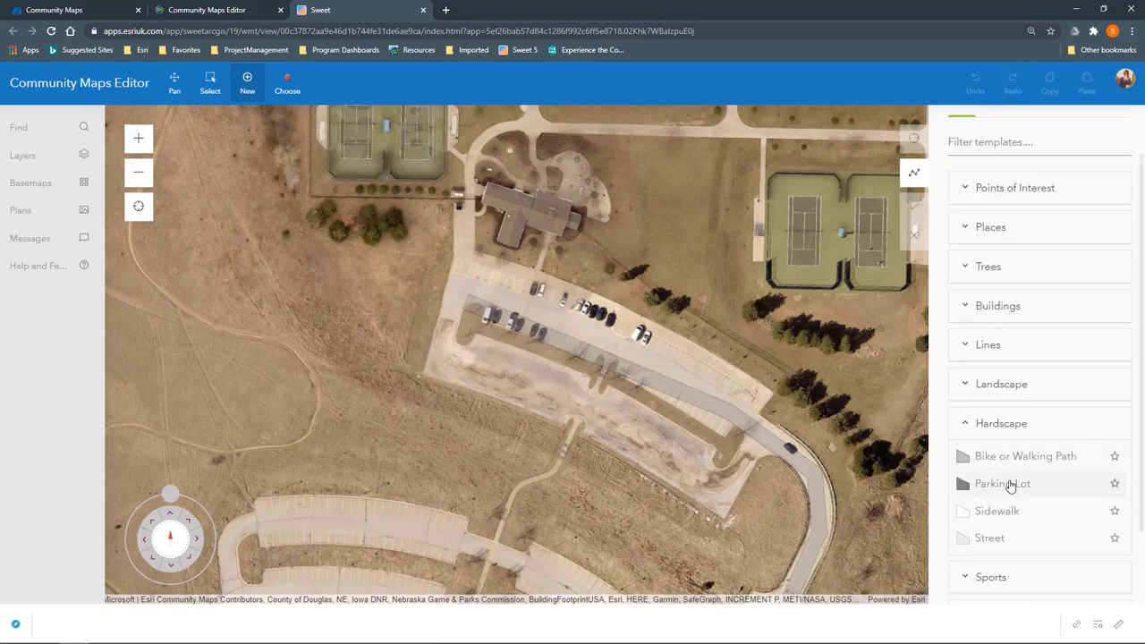
pyautogui.click(1003, 483)
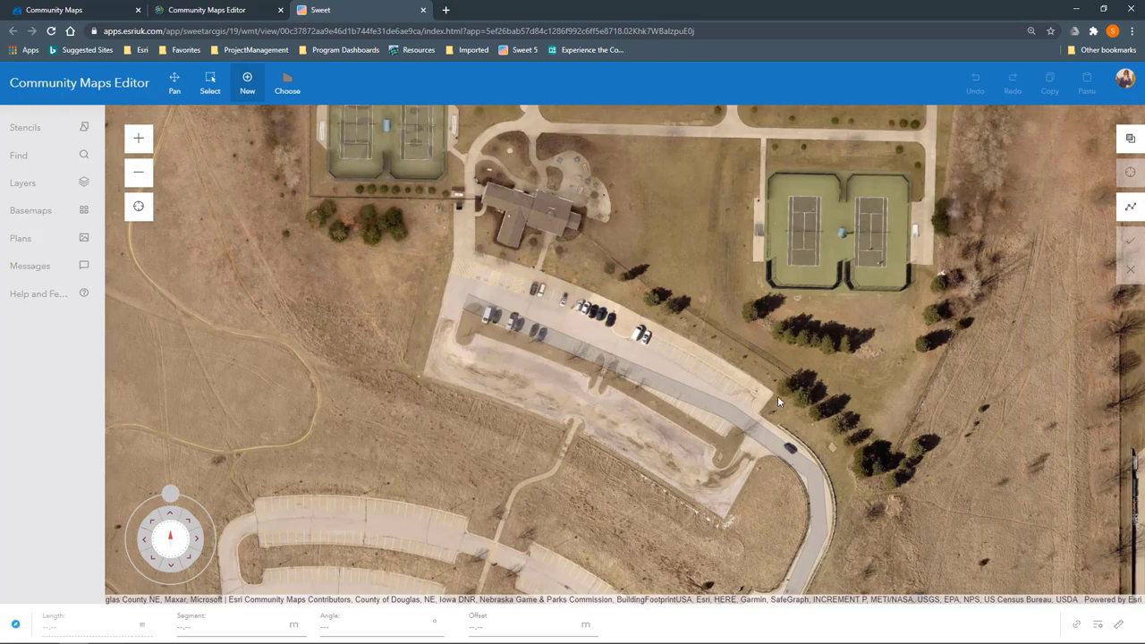
pyautogui.scroll(1, 773, 396)
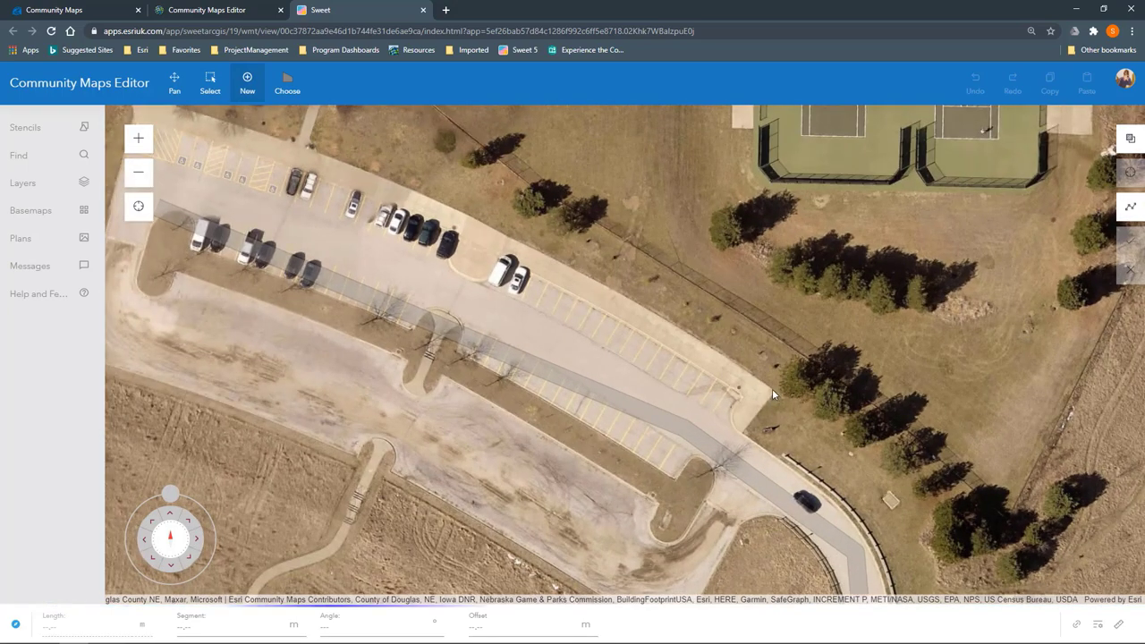
# Step: Trace the parking lot's upper-left and lower-left corners
pyautogui.click(773, 391)
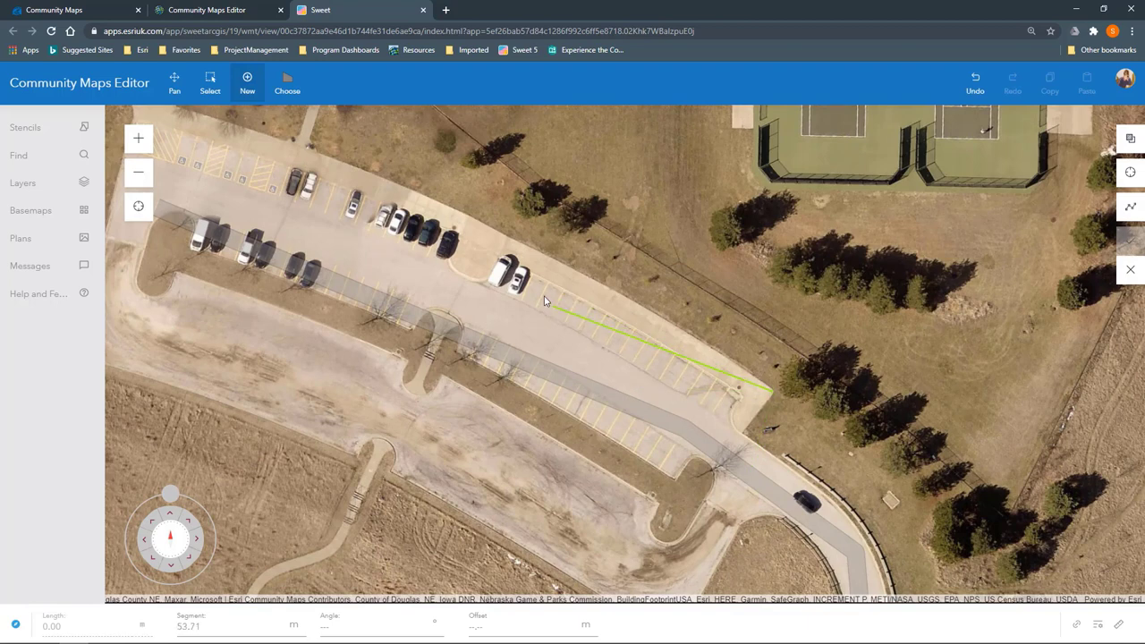
pyautogui.press('Left')
pyautogui.press('Up')
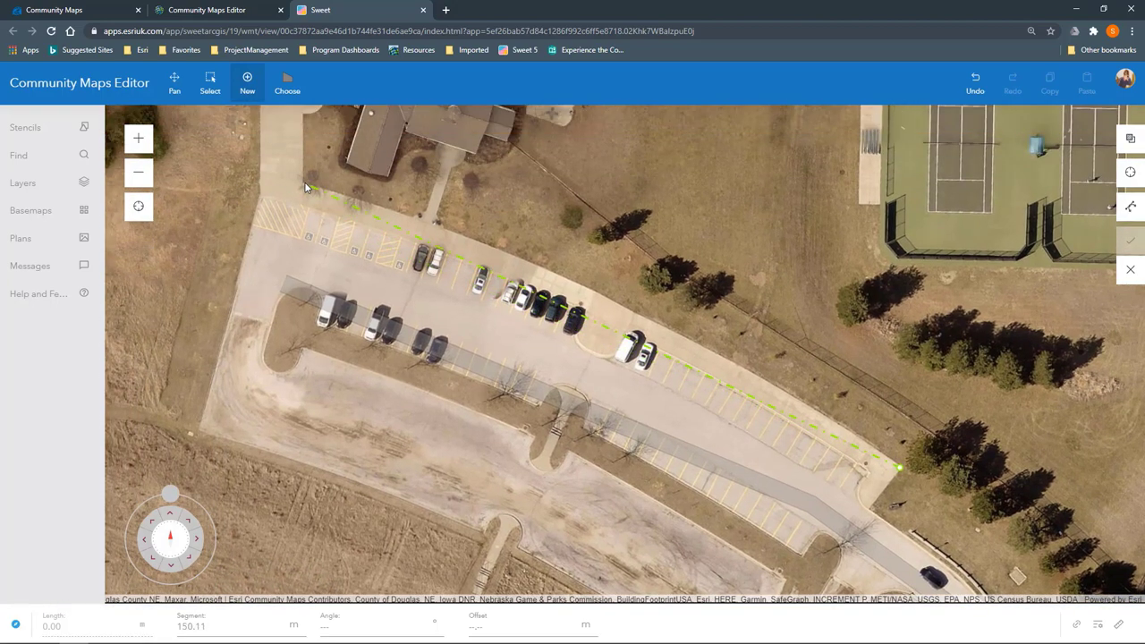
pyautogui.click(260, 180)
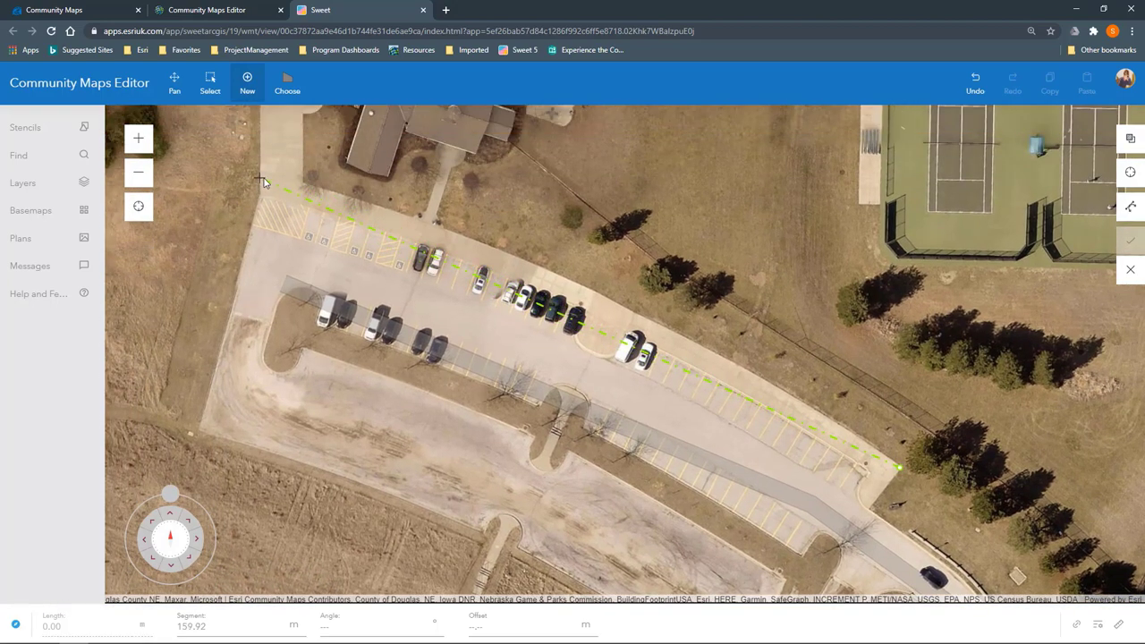
pyautogui.doubleClick(574, 286)
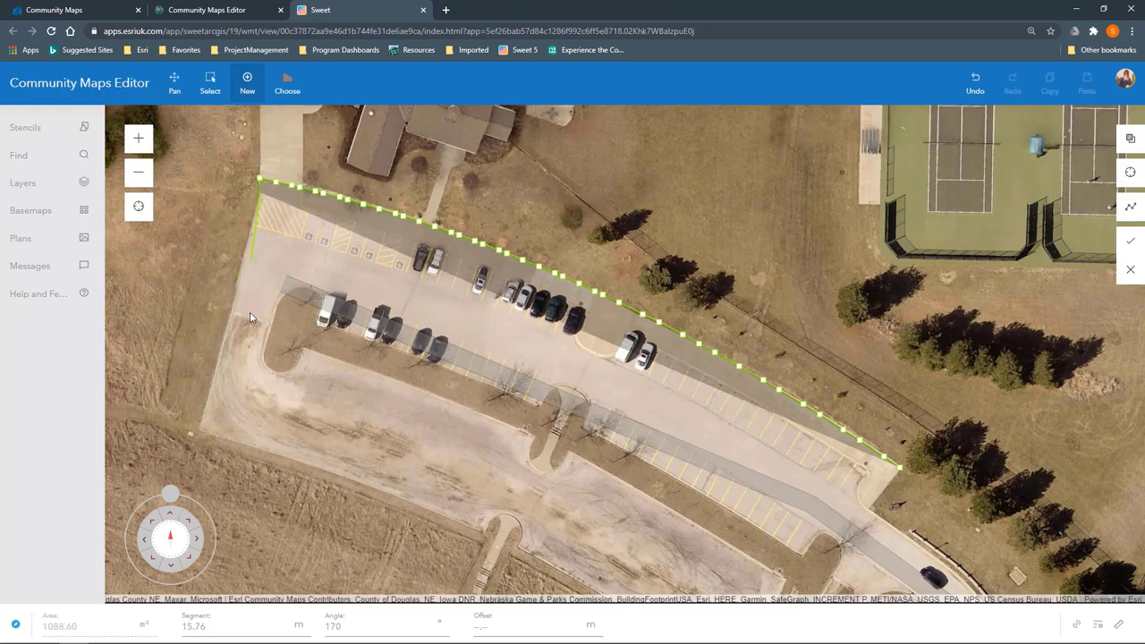
pyautogui.click(198, 429)
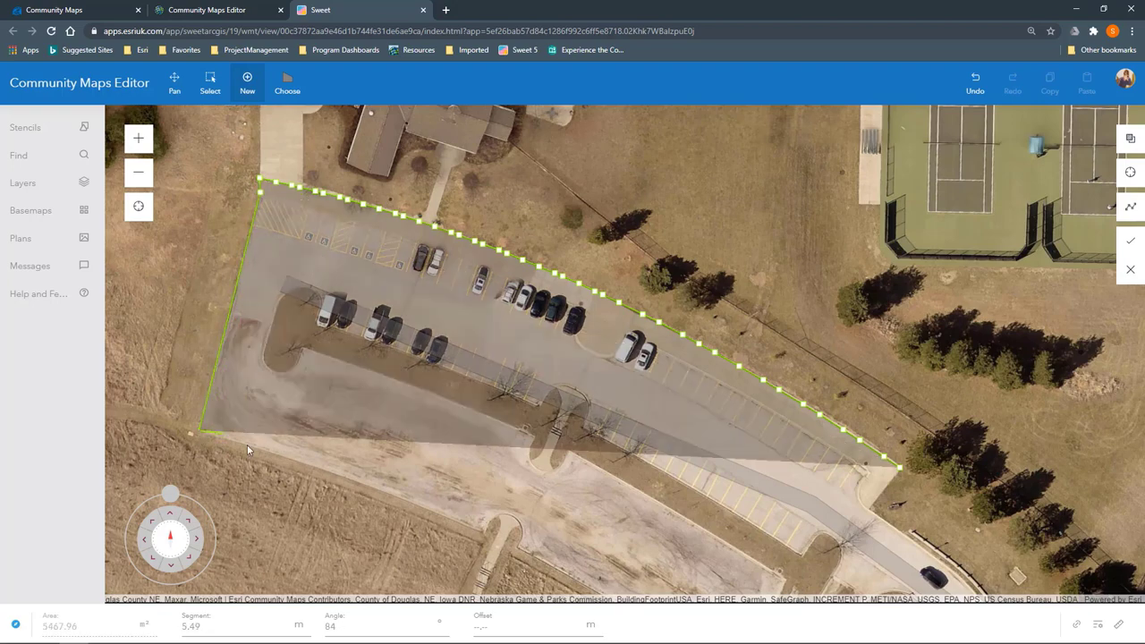
pyautogui.press('Right')
pyautogui.press('Down')
pyautogui.press('Down')
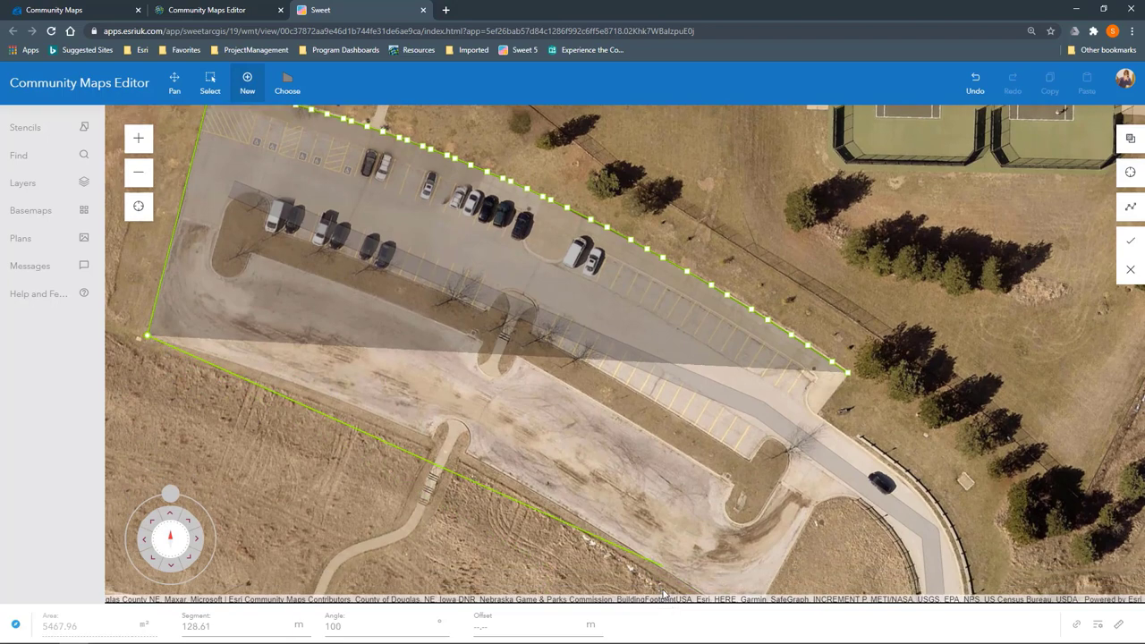
pyautogui.press('Right')
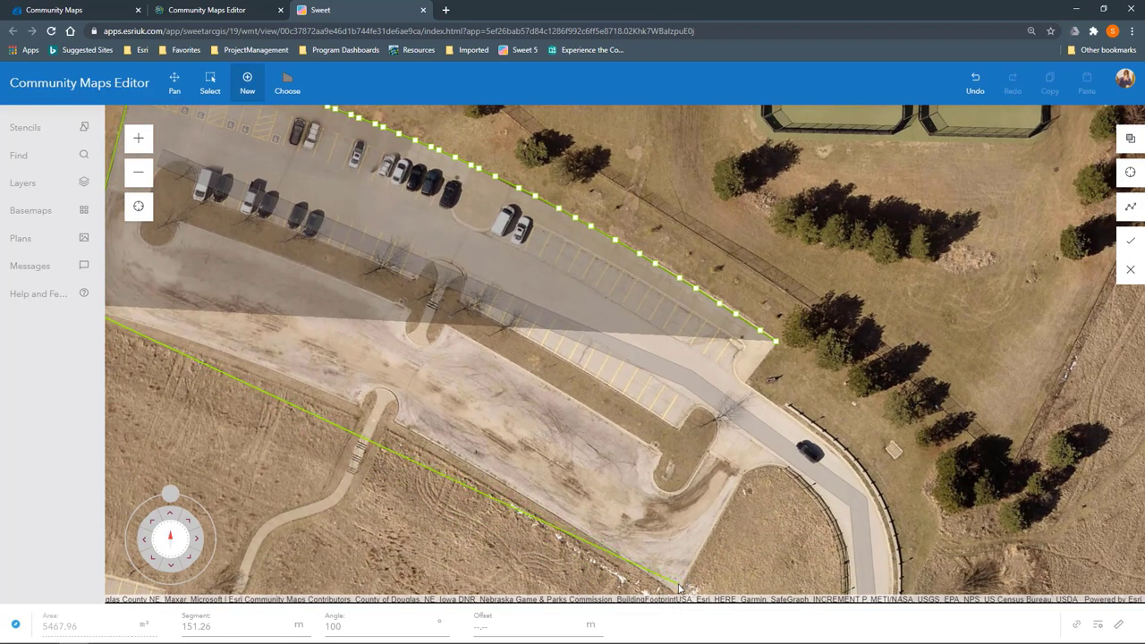
pyautogui.press('Down')
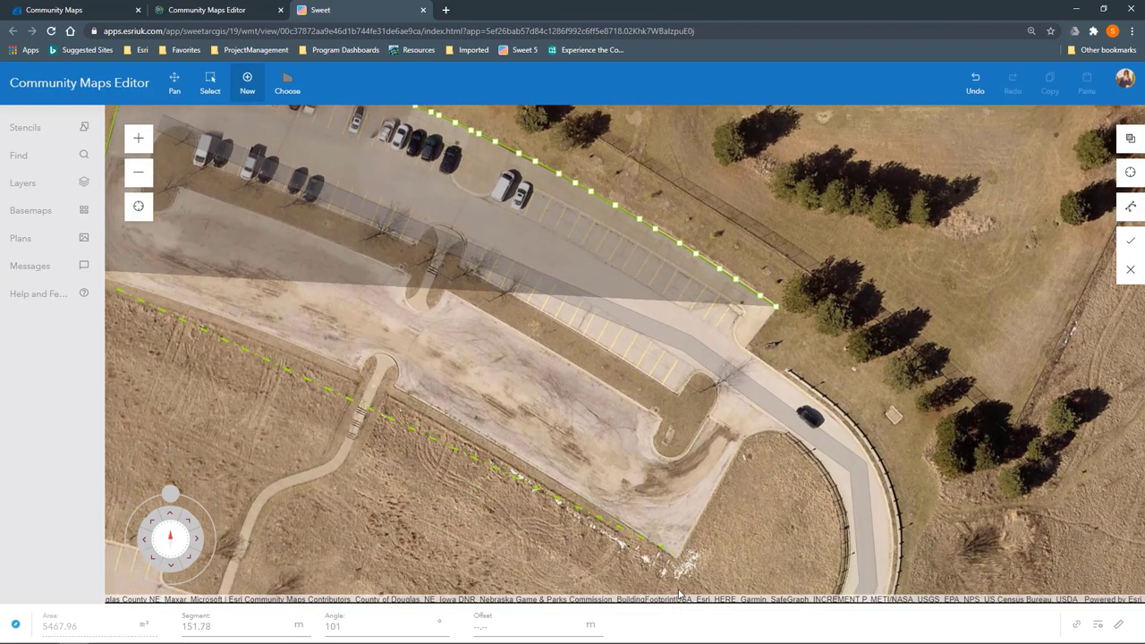
# Step: Trace the lot's southern edge with an arc along the curb and finish the polygon
pyautogui.click(675, 534)
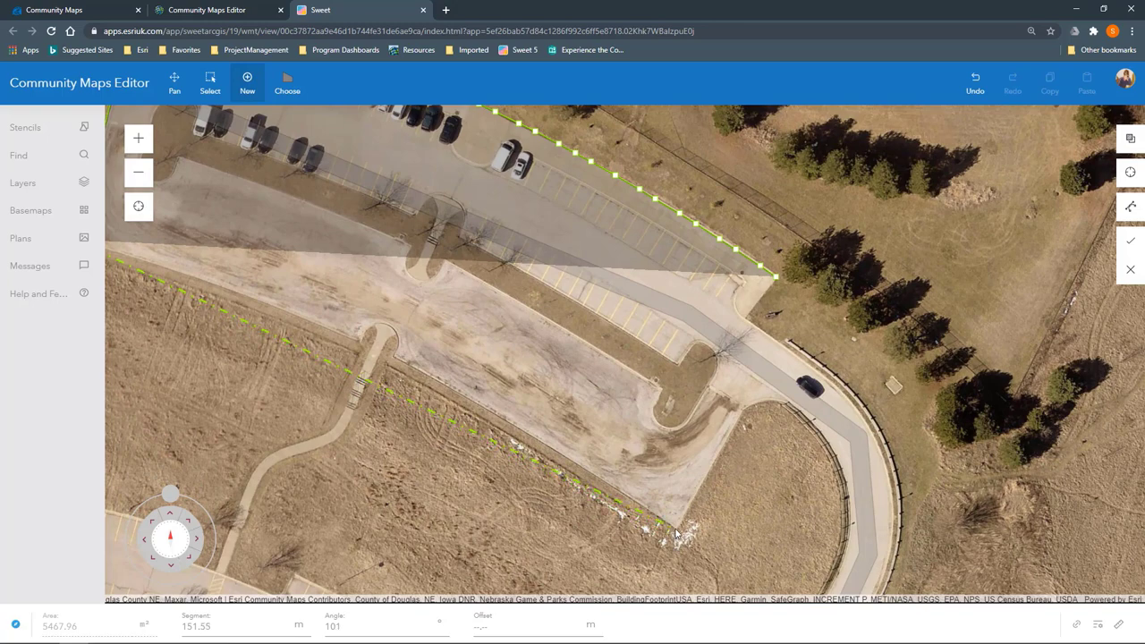
pyautogui.click(398, 361)
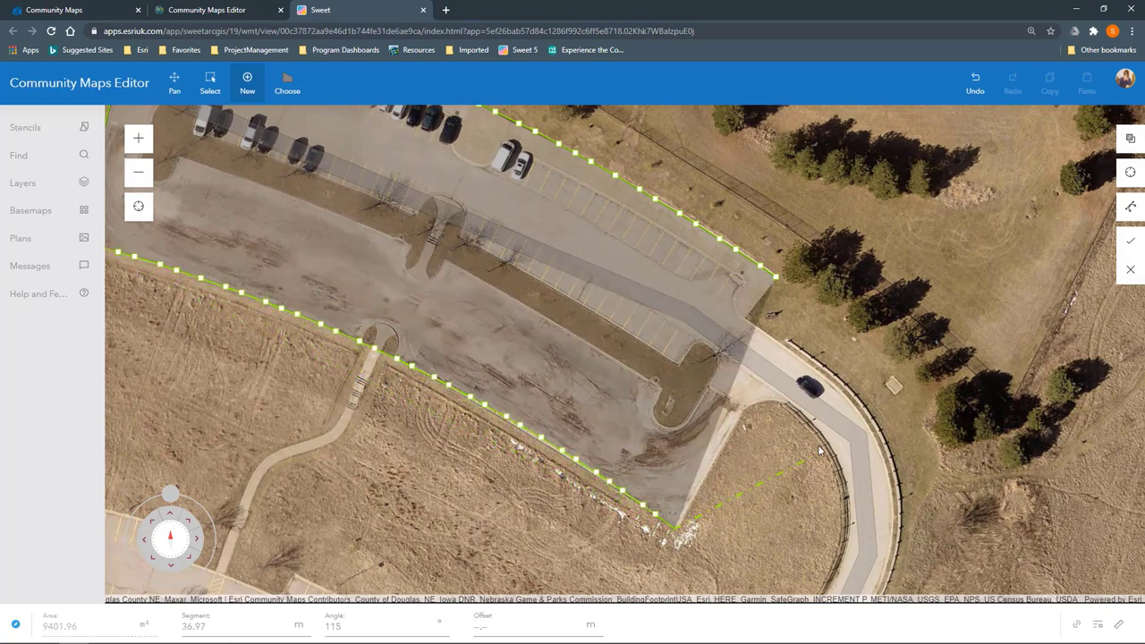
pyautogui.click(742, 410)
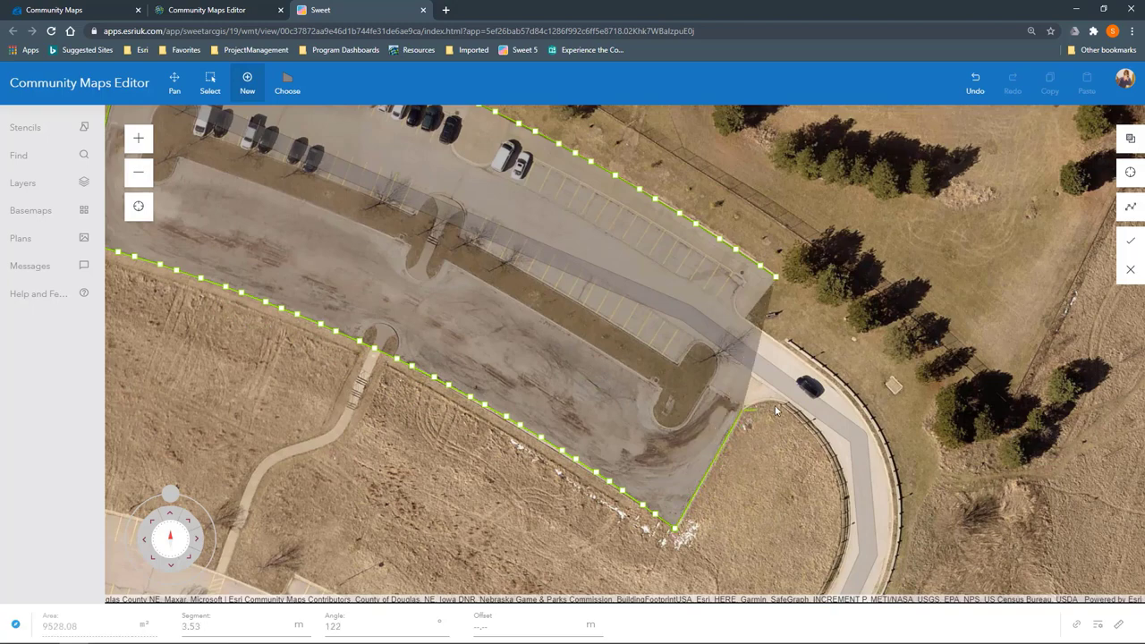
pyautogui.click(792, 407)
pyautogui.click(767, 404)
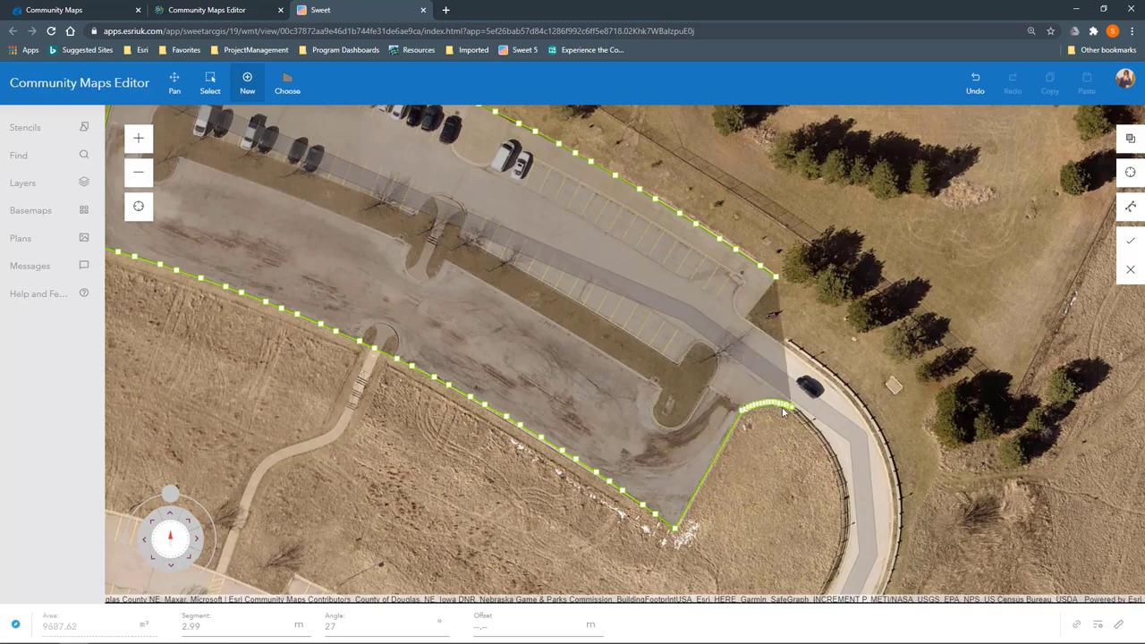
pyautogui.click(820, 377)
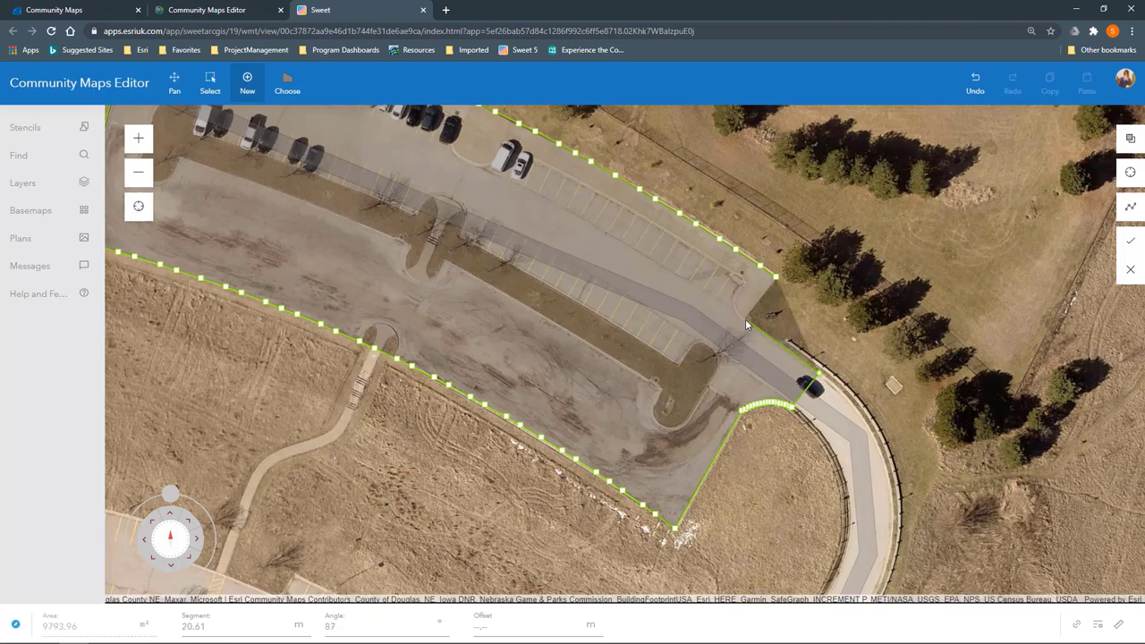
pyautogui.click(746, 319)
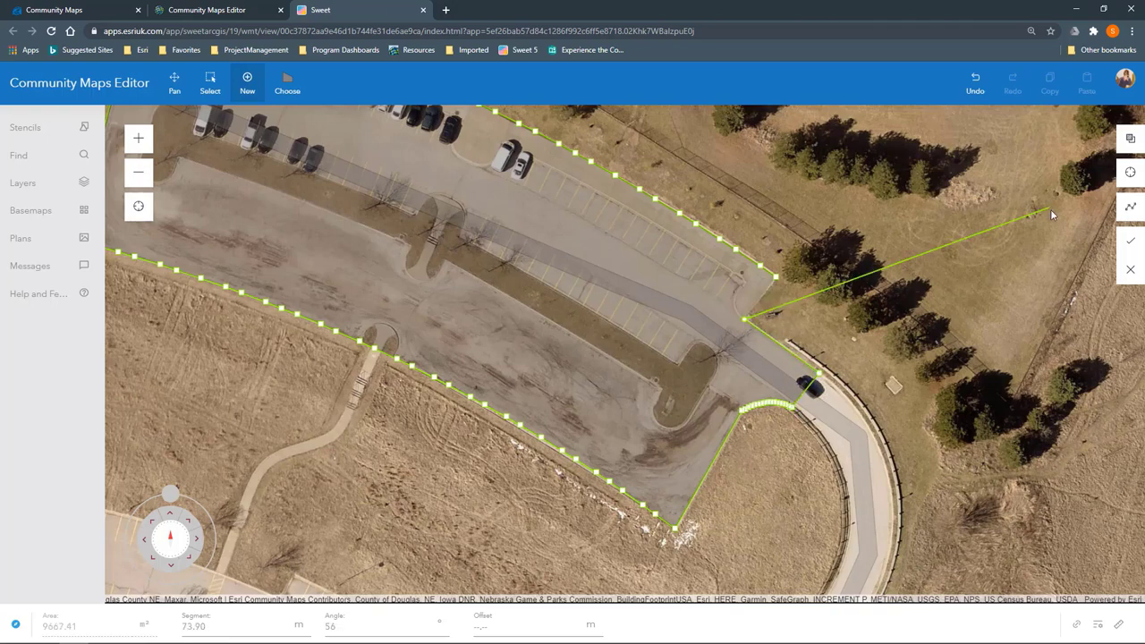
pyautogui.click(1129, 139)
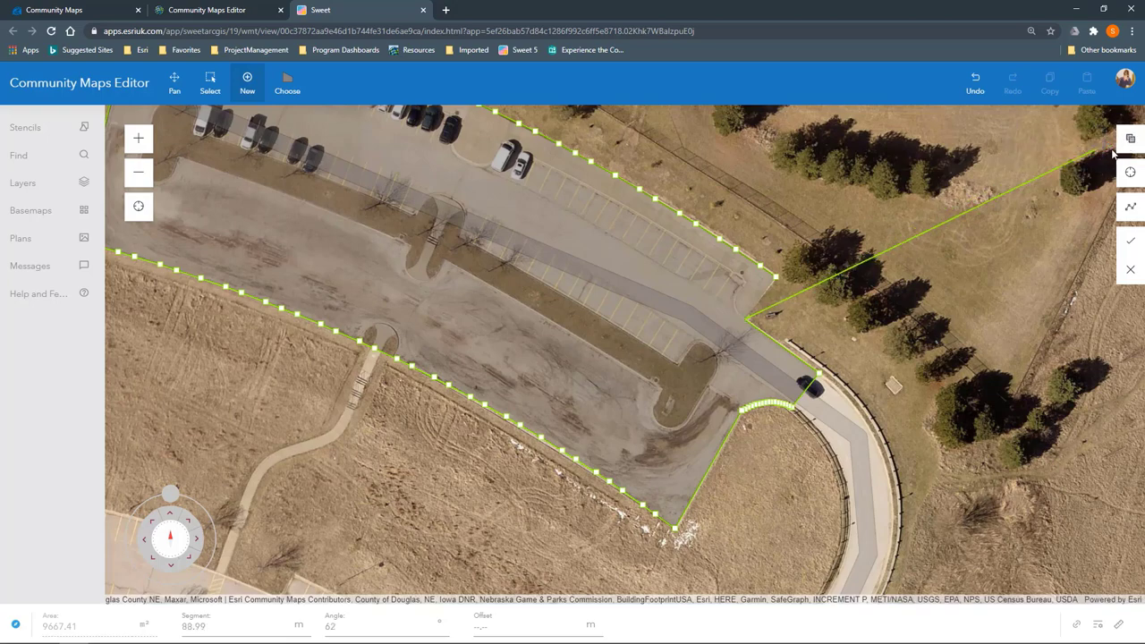
pyautogui.click(1130, 242)
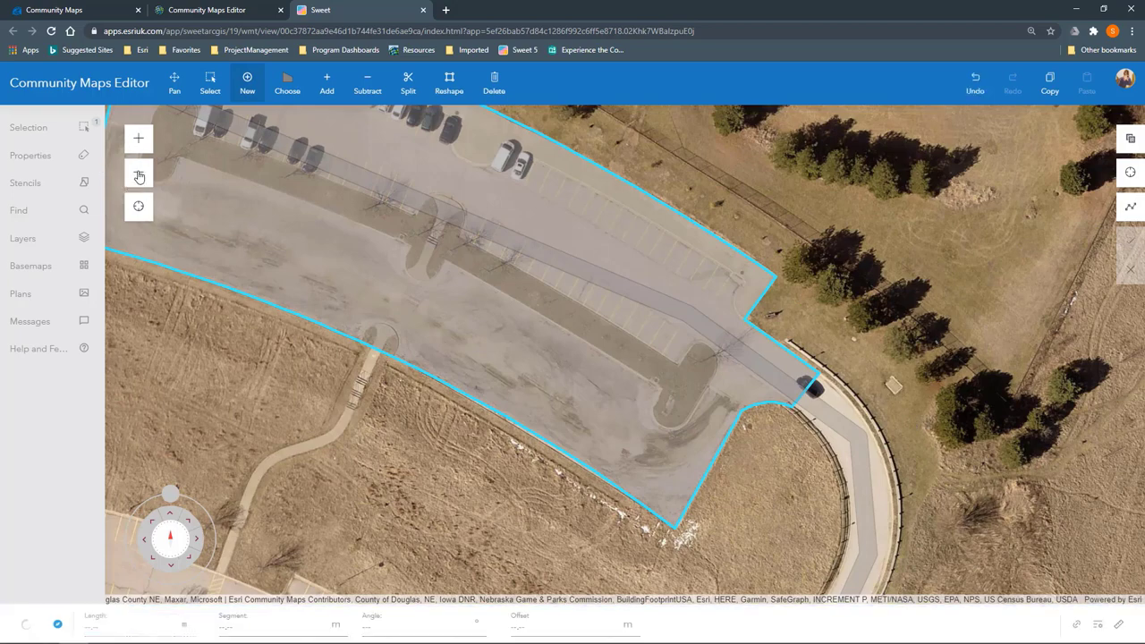
# Step: Bring the clubhouse north of the lot into view and pick the Buildings > Building template
pyautogui.scroll(-2, 626, 376)
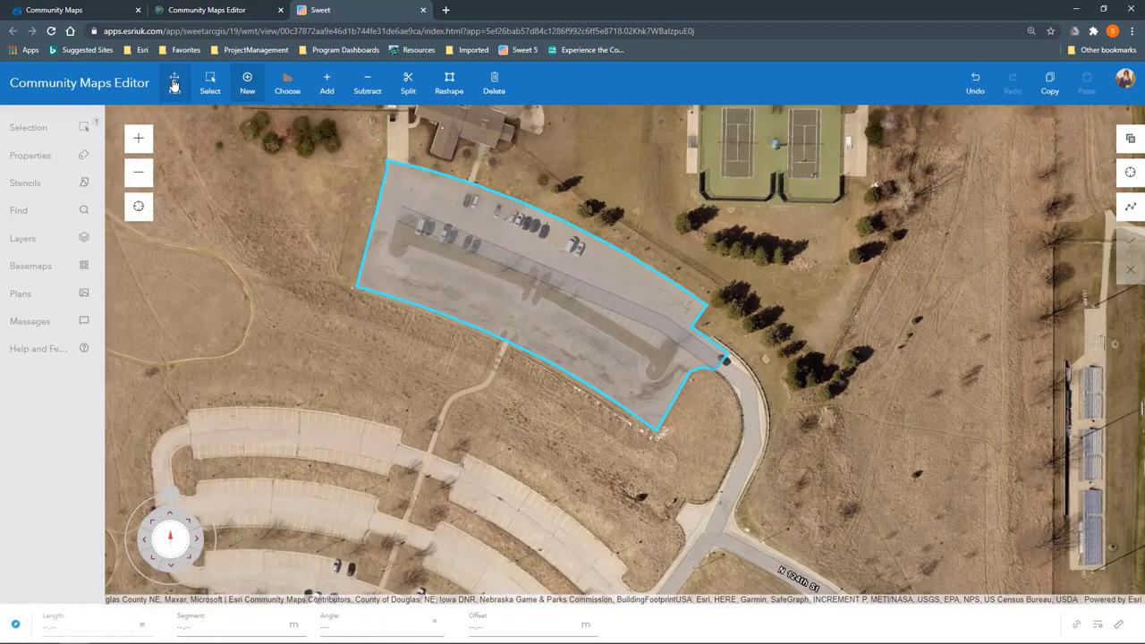
pyautogui.moveTo(296, 239); pyautogui.dragTo(328, 415)
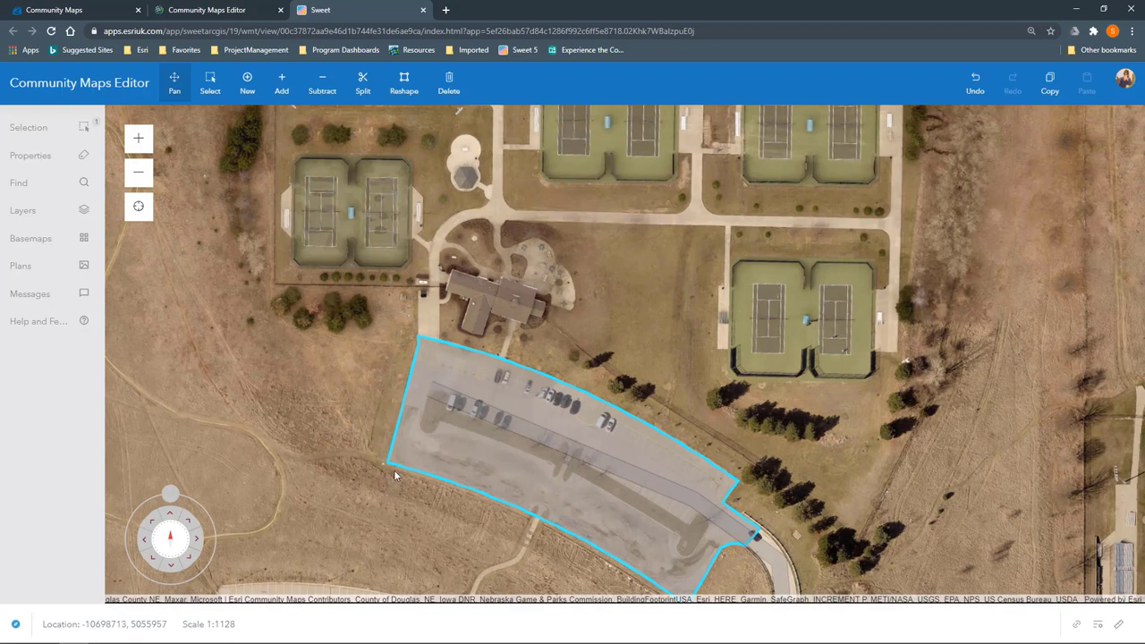
pyautogui.scroll(1, 485, 296)
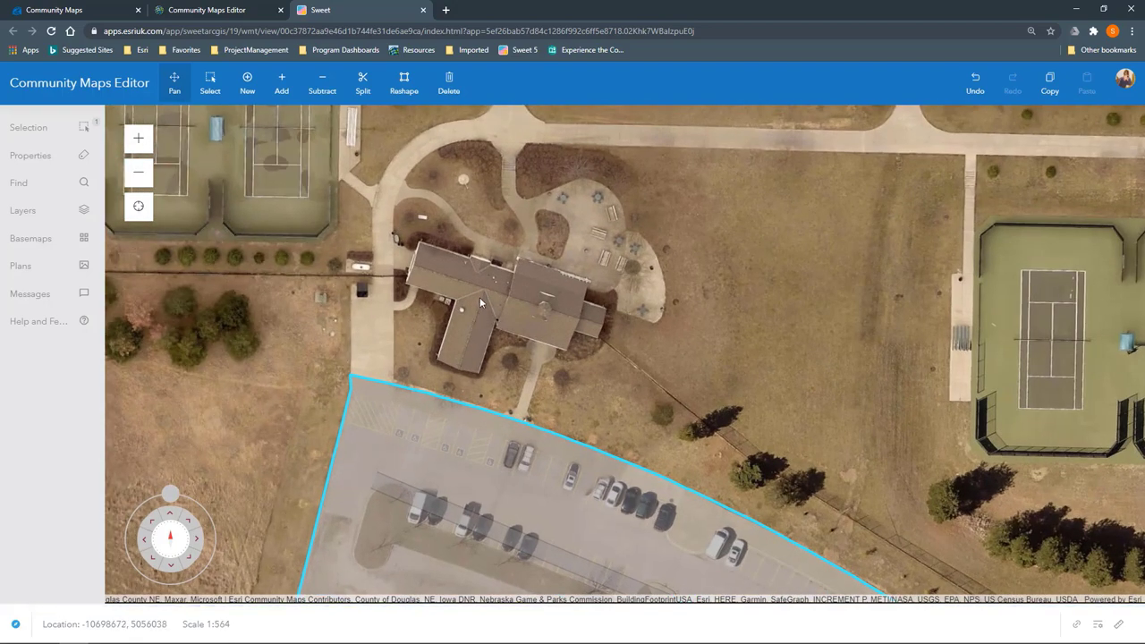
pyautogui.click(243, 85)
pyautogui.click(281, 86)
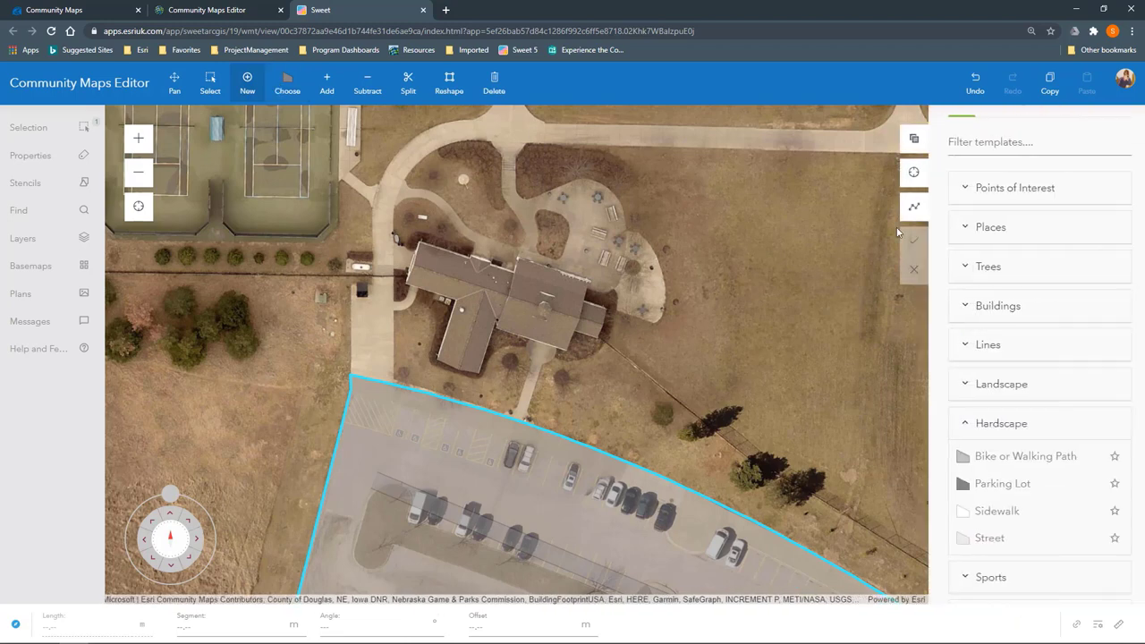
pyautogui.click(990, 306)
pyautogui.click(997, 347)
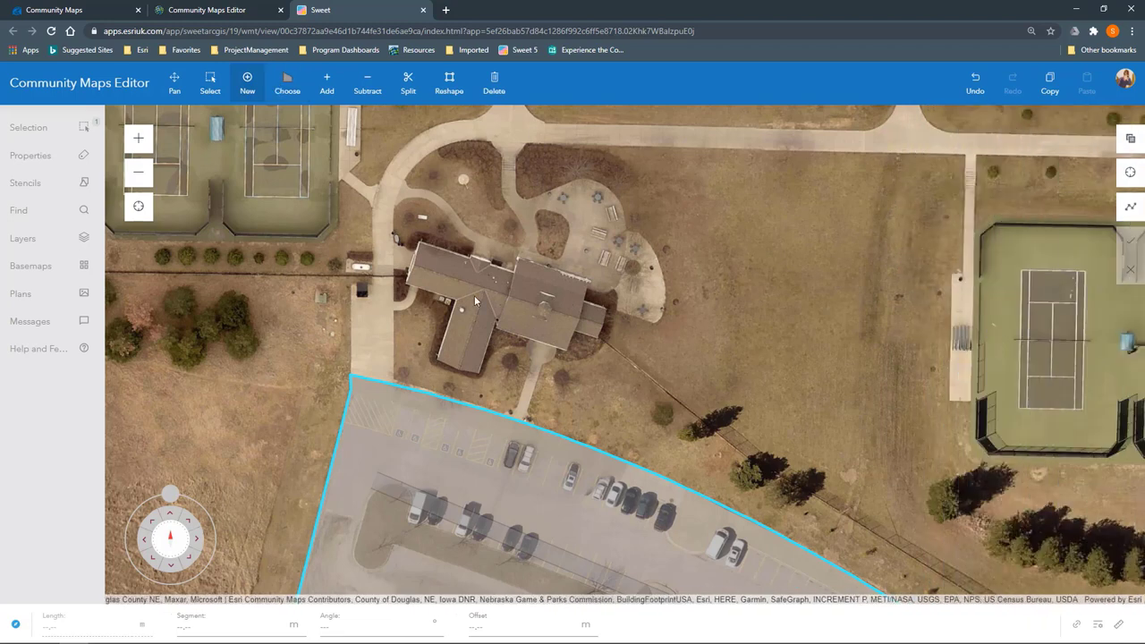
# Step: Outline the building's north roof corners and east wing
pyautogui.click(406, 283)
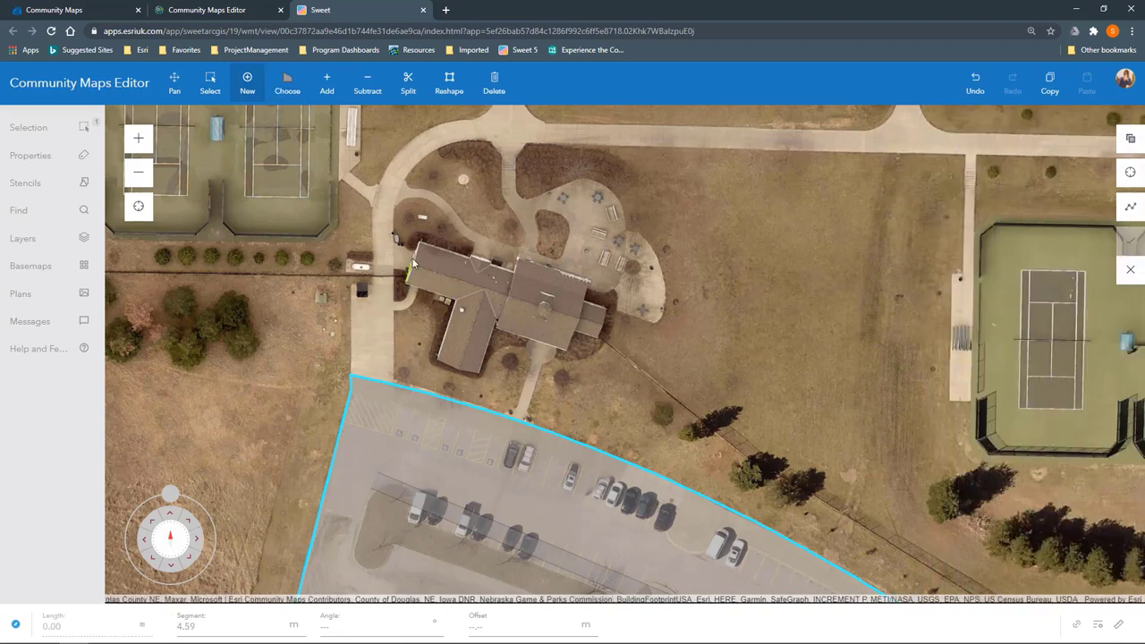
pyautogui.click(419, 241)
pyautogui.click(513, 270)
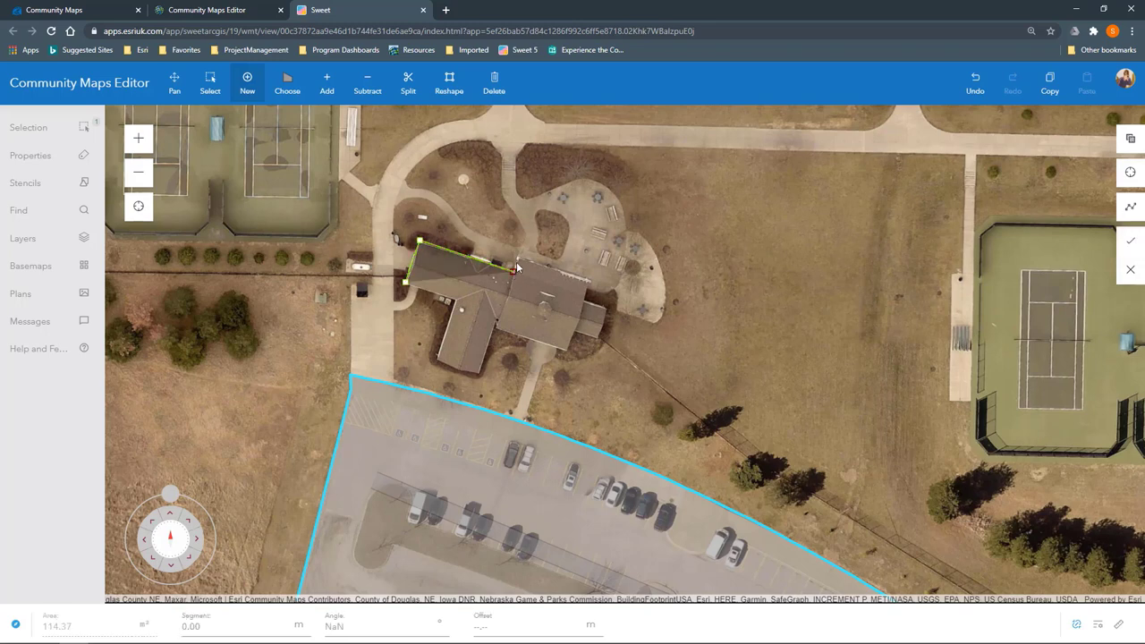
pyautogui.click(587, 283)
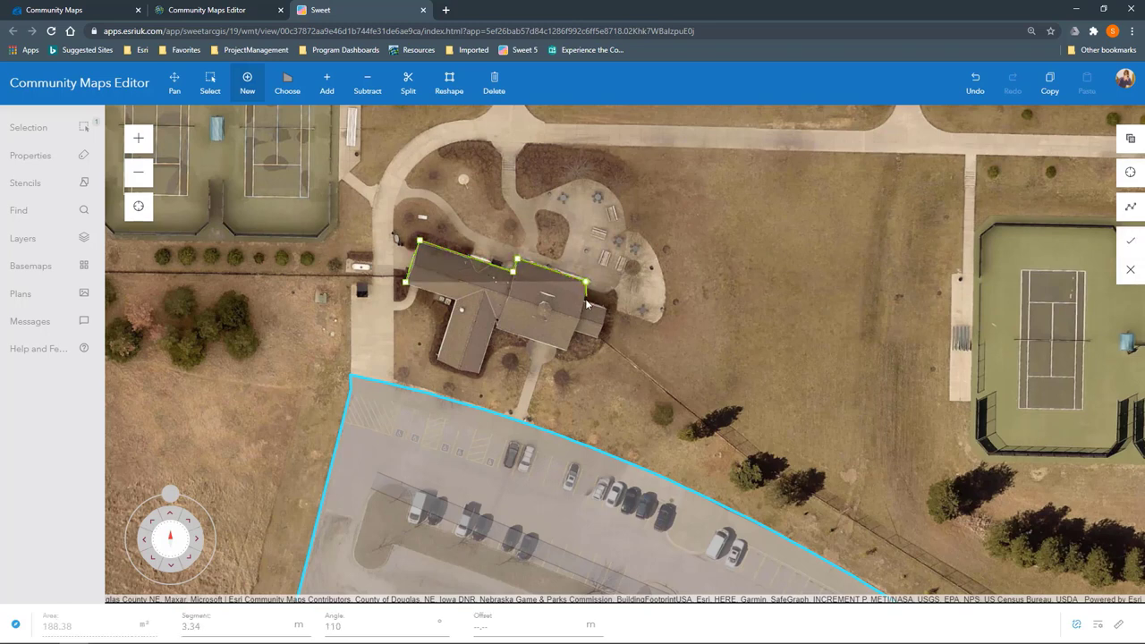
pyautogui.click(581, 299)
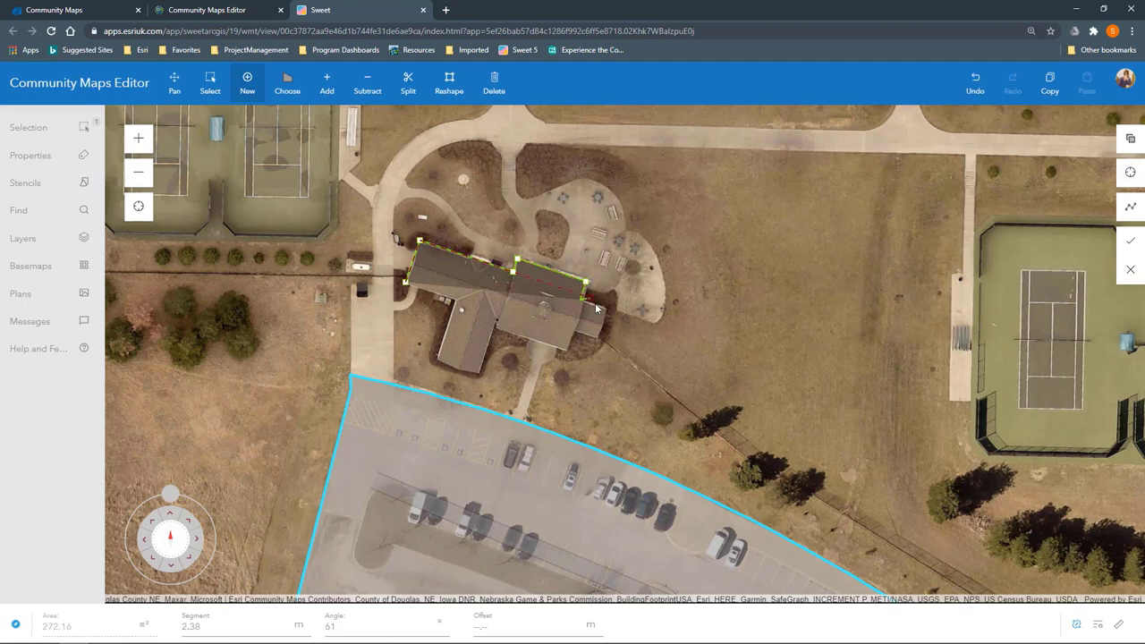
pyautogui.click(606, 309)
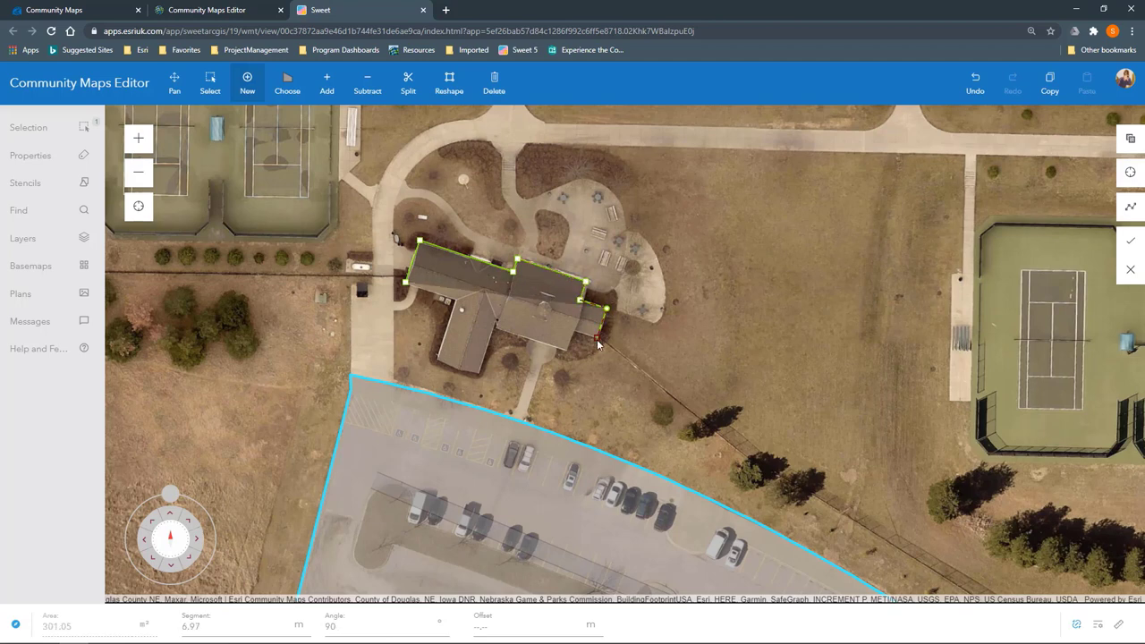
# Step: Trace the south side and south wing corners and finish the Building polygon
pyautogui.click(597, 340)
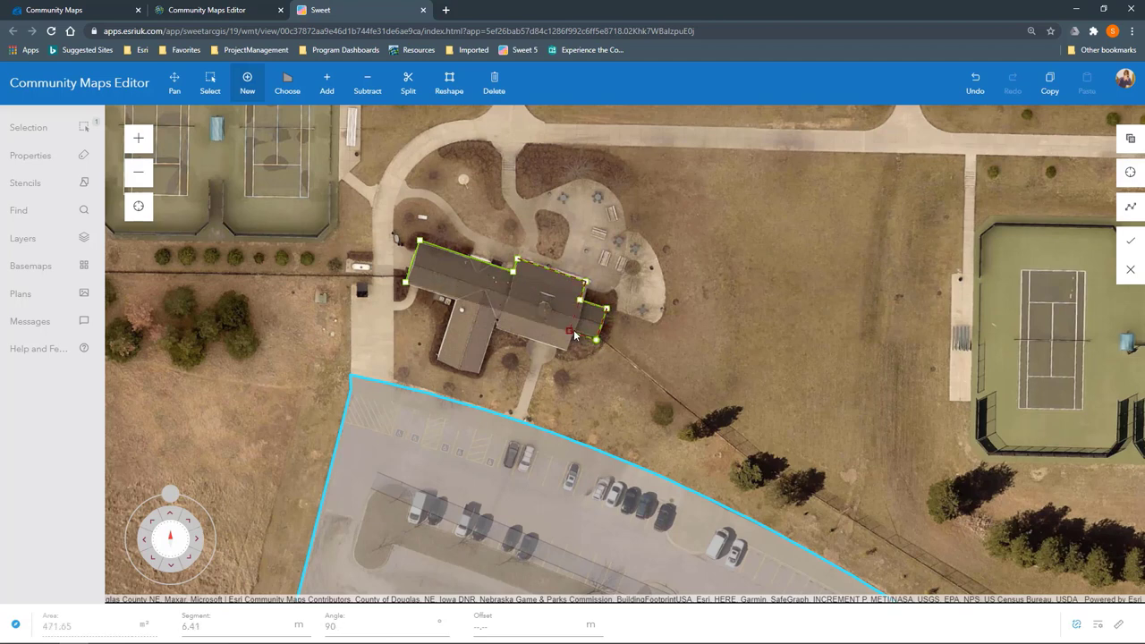
pyautogui.click(574, 334)
pyautogui.click(567, 351)
pyautogui.click(494, 327)
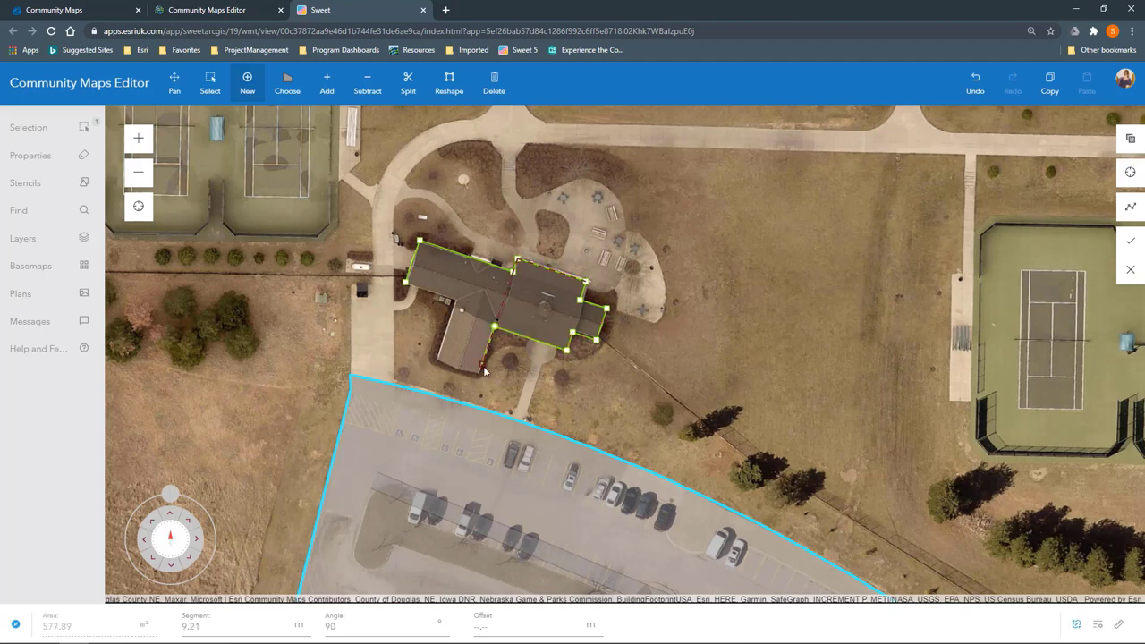
pyautogui.click(481, 375)
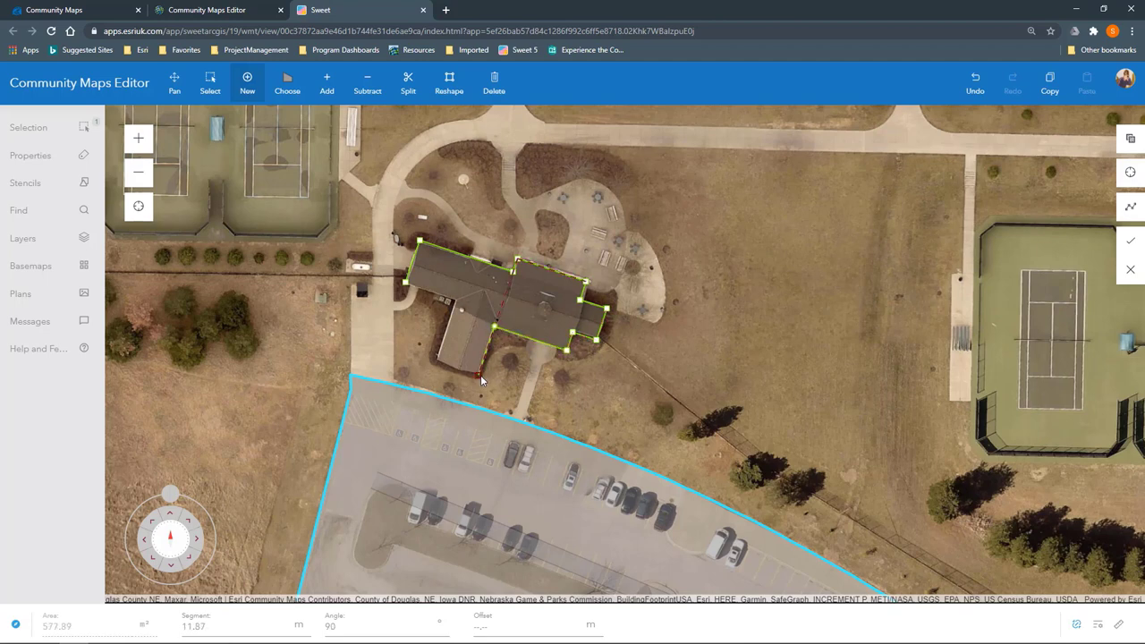
pyautogui.click(436, 362)
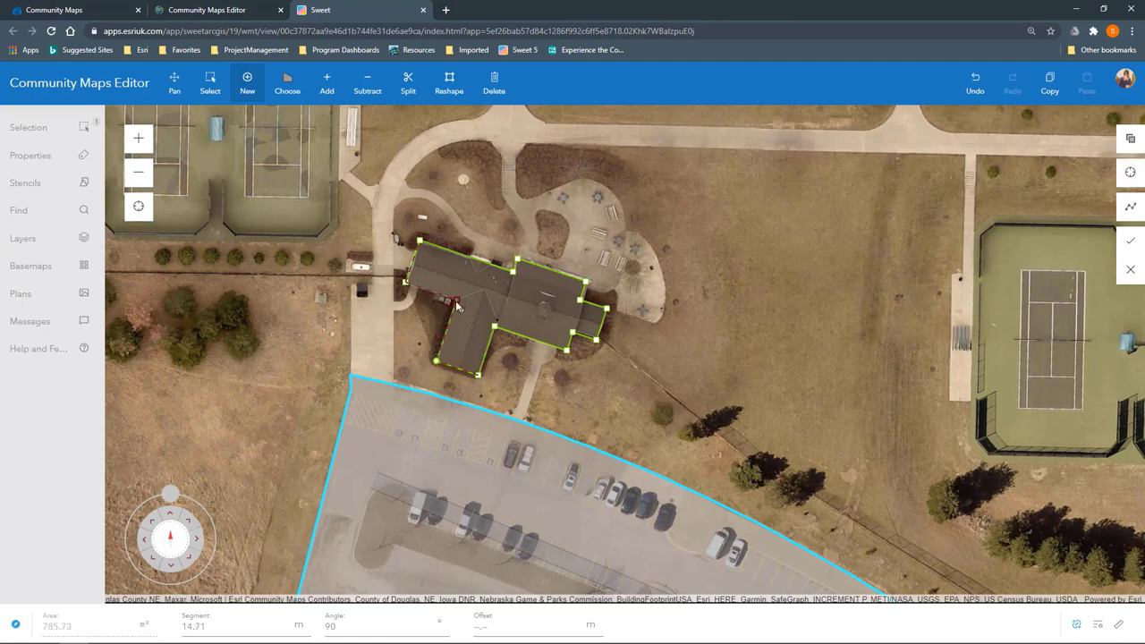
pyautogui.press('Return')
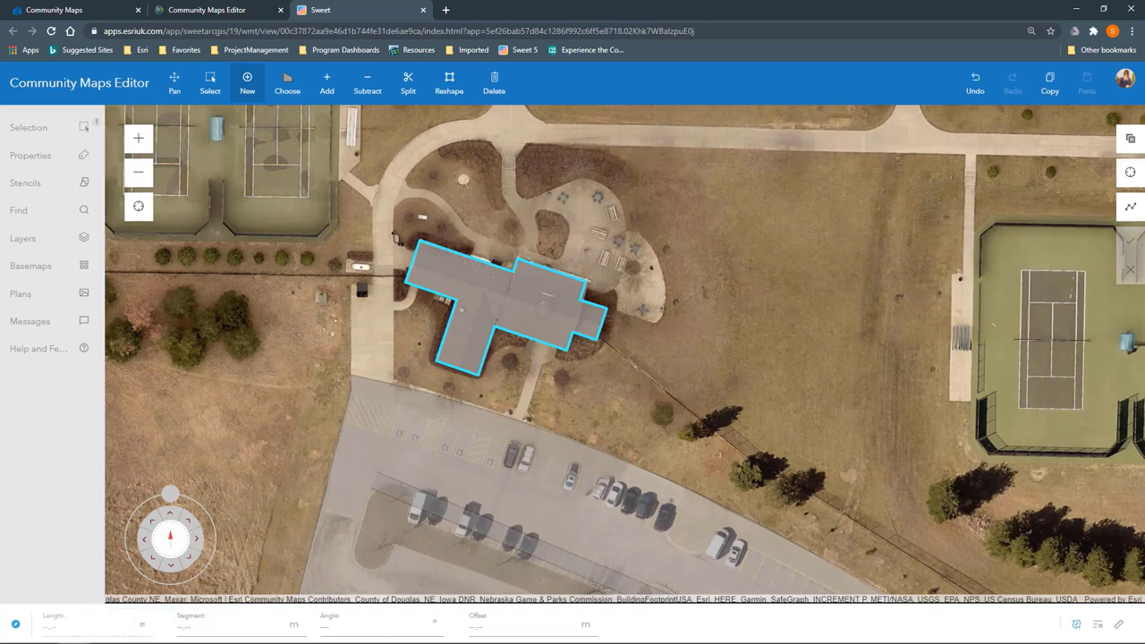
# Step: Name the building 'Tennis Center' and pan the map over to the tennis courts
pyautogui.click(31, 160)
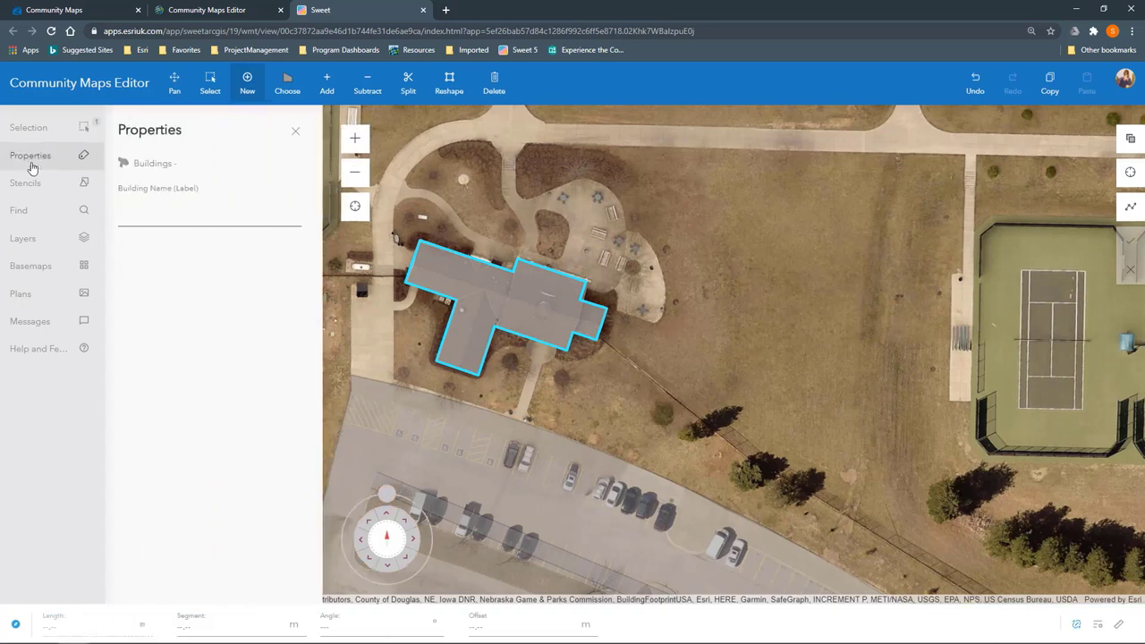
pyautogui.click(154, 215)
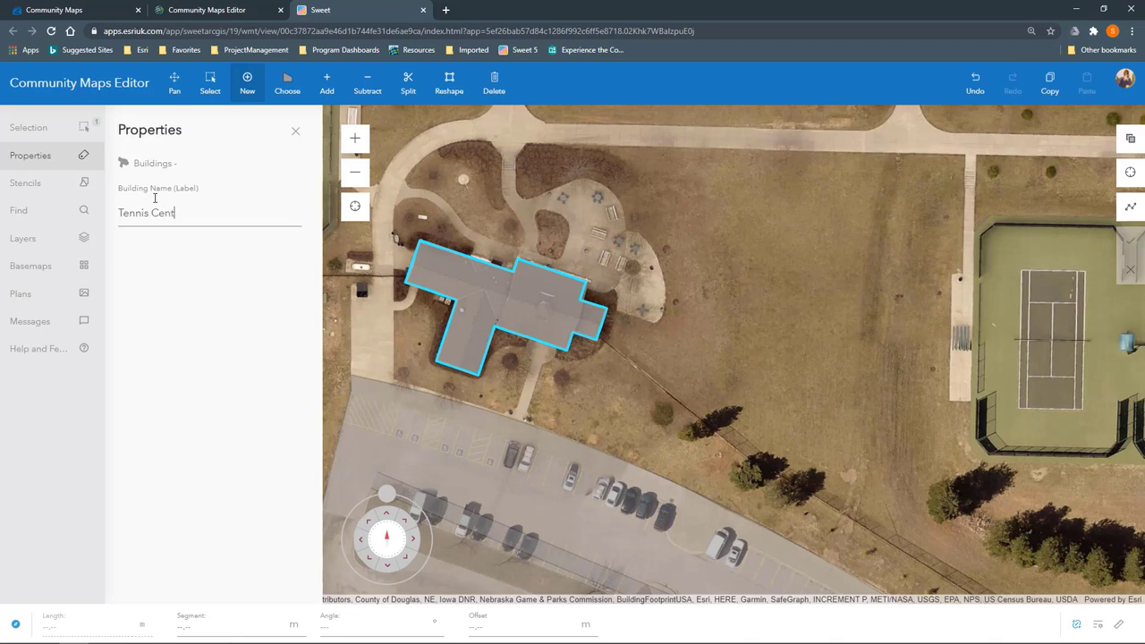
pyautogui.press('Return')
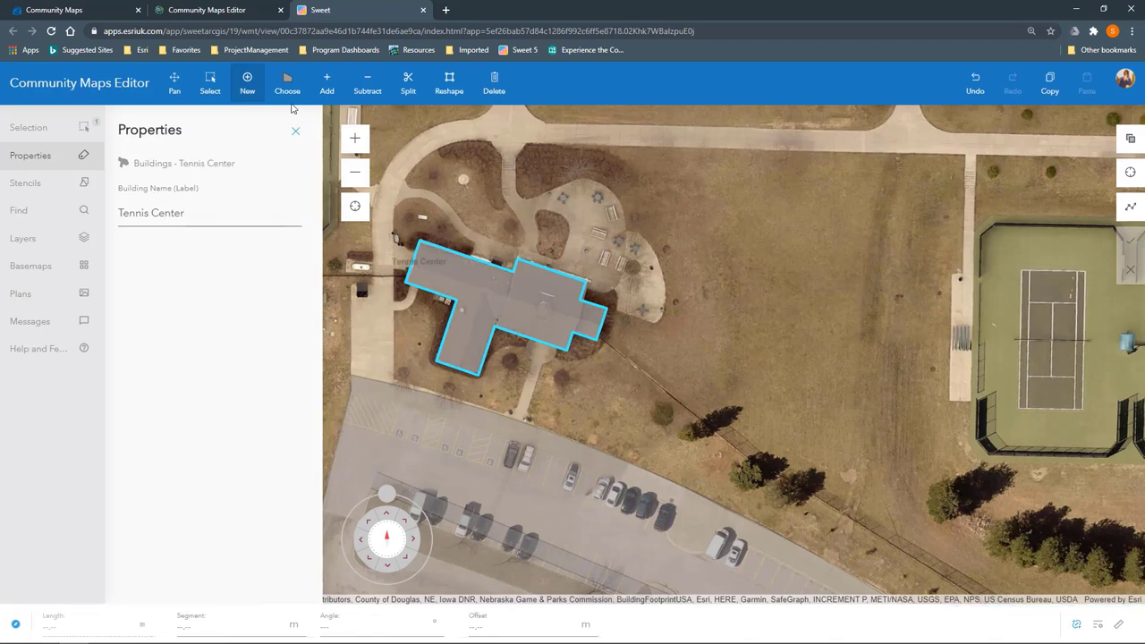
pyautogui.click(296, 130)
pyautogui.click(176, 84)
pyautogui.moveTo(392, 267); pyautogui.dragTo(644, 448)
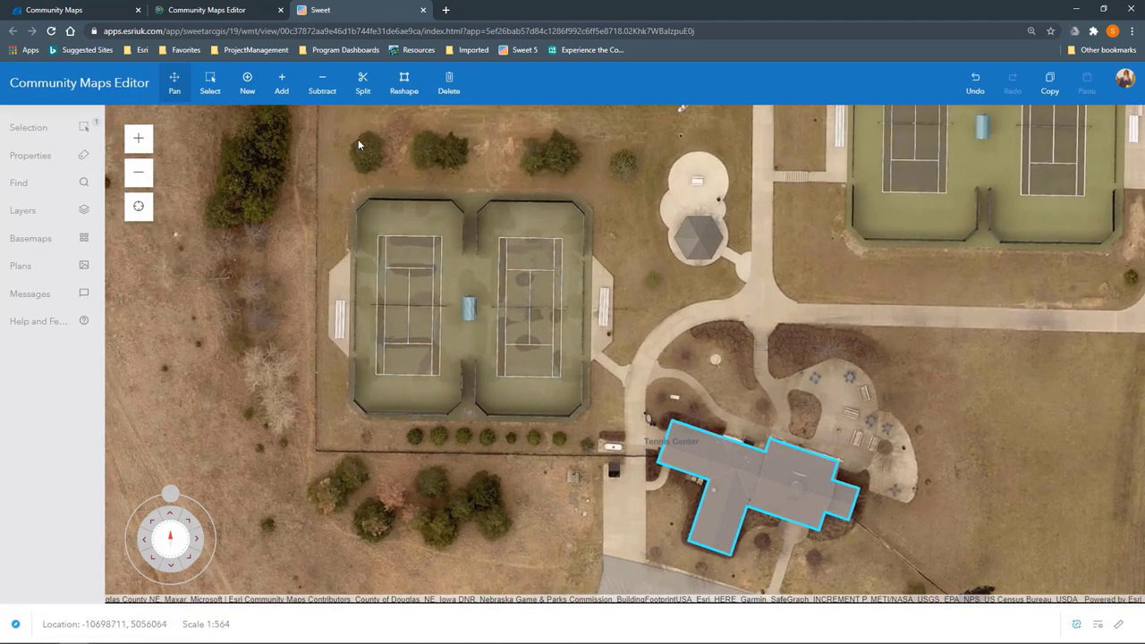
# Step: Start a new feature with the Sports Tennis Court Exterior (Green) template
pyautogui.click(251, 90)
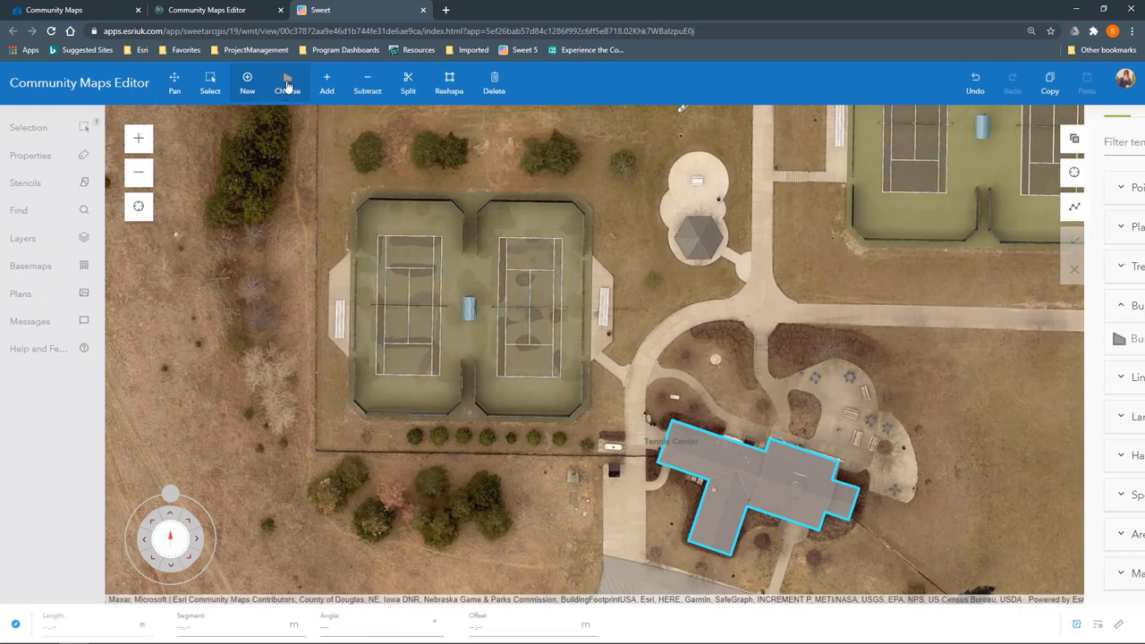
pyautogui.click(988, 498)
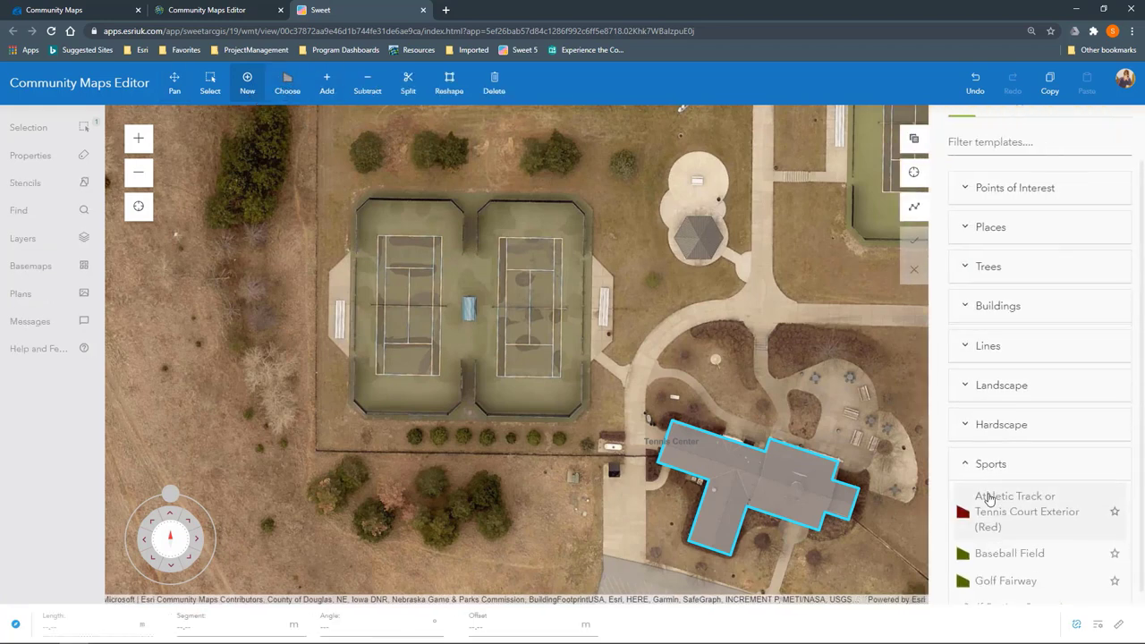
pyautogui.scroll(-2, 993, 519)
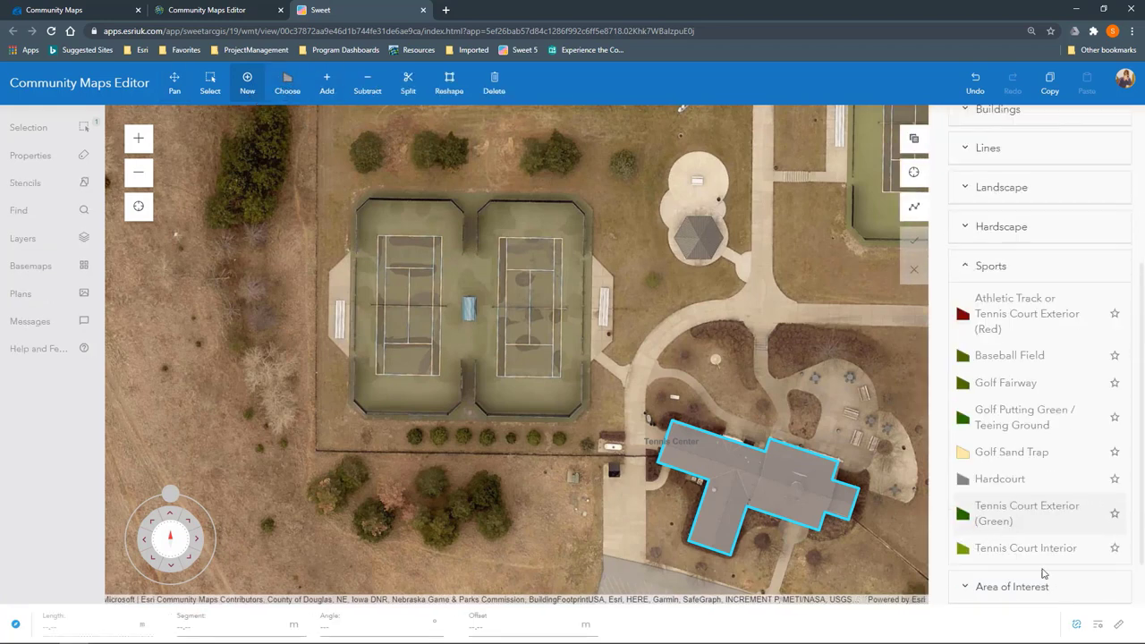
pyautogui.click(1012, 515)
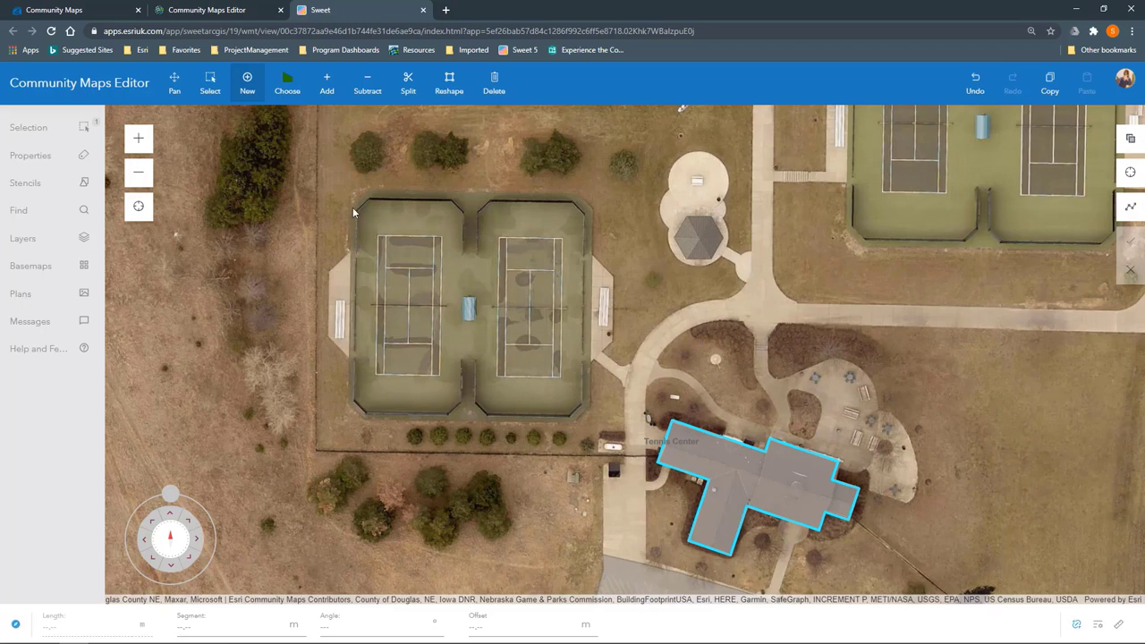
# Step: Trace the outer edge of the two-court tennis complex and finish the polygon
pyautogui.click(351, 207)
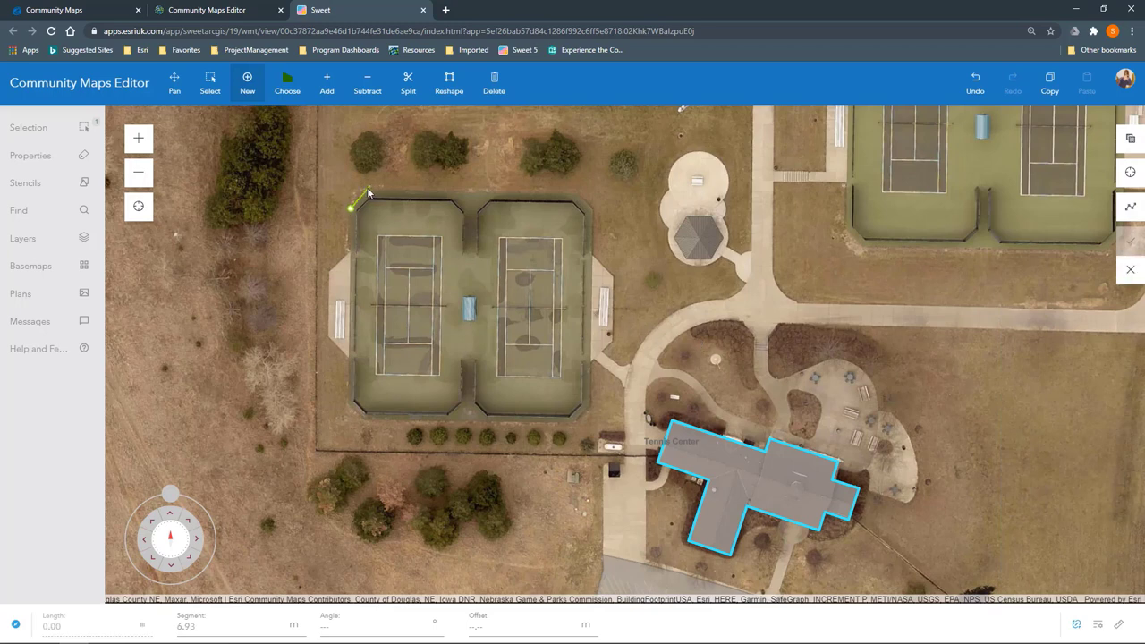
pyautogui.click(368, 189)
pyautogui.click(574, 192)
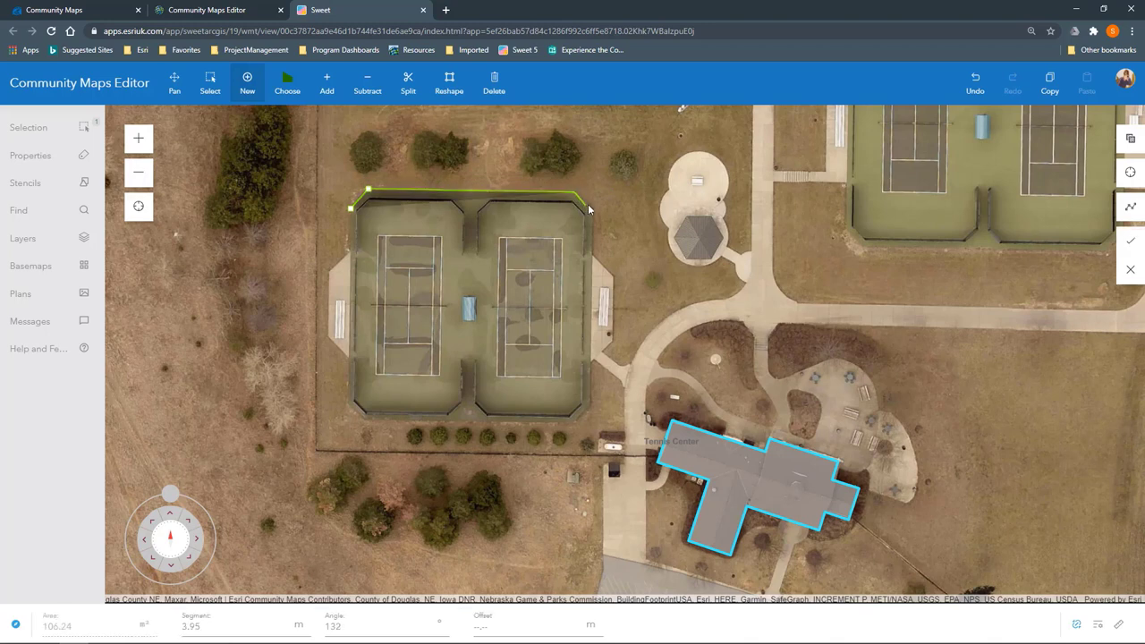
pyautogui.click(593, 212)
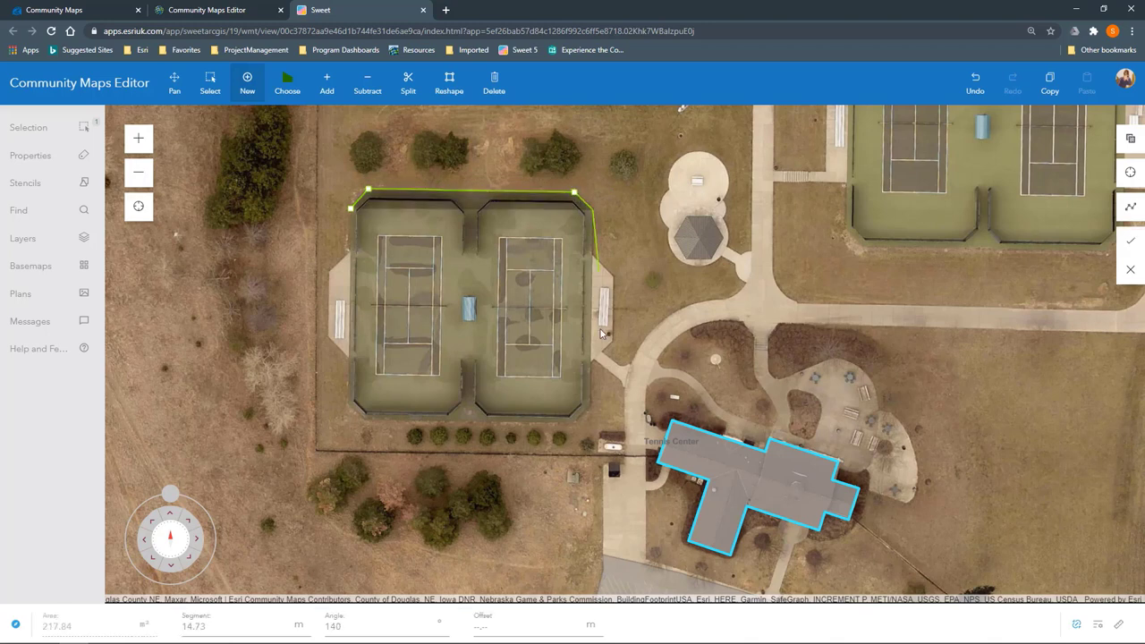
pyautogui.click(591, 403)
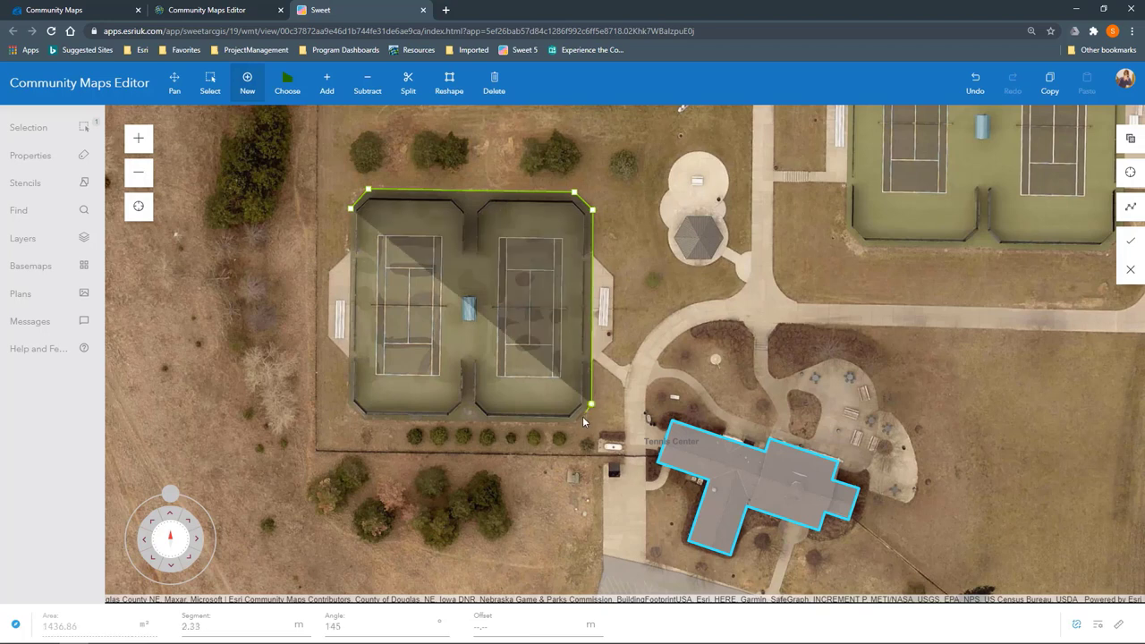
pyautogui.click(574, 421)
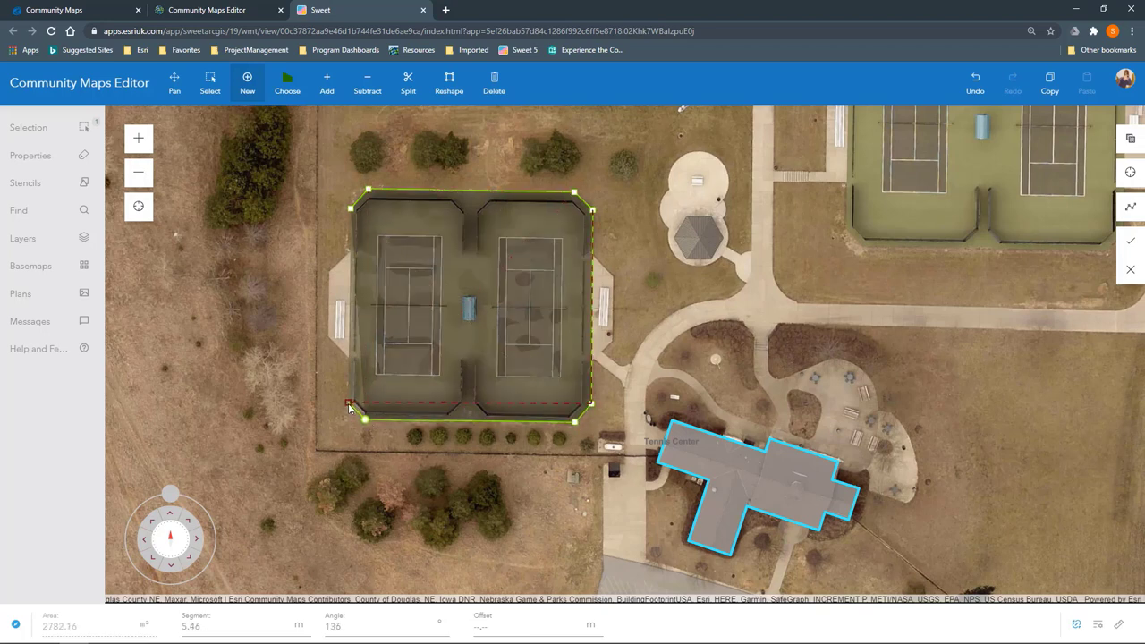
pyautogui.doubleClick(349, 405)
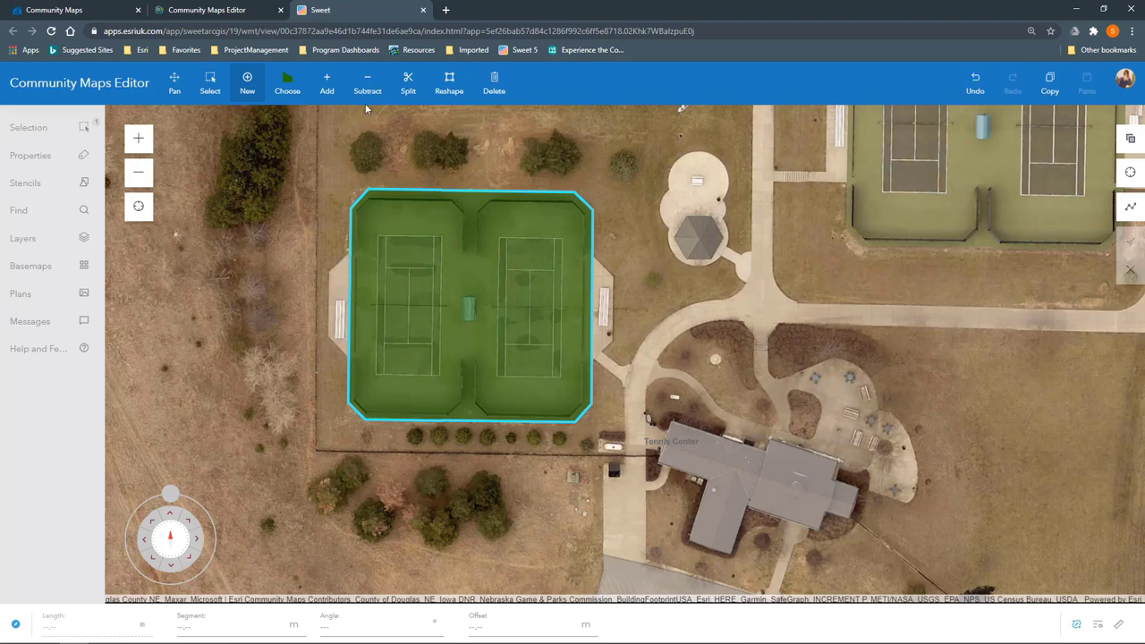
# Step: Split the left court's rectangle off the complex polygon using Split by Polygon
pyautogui.click(408, 82)
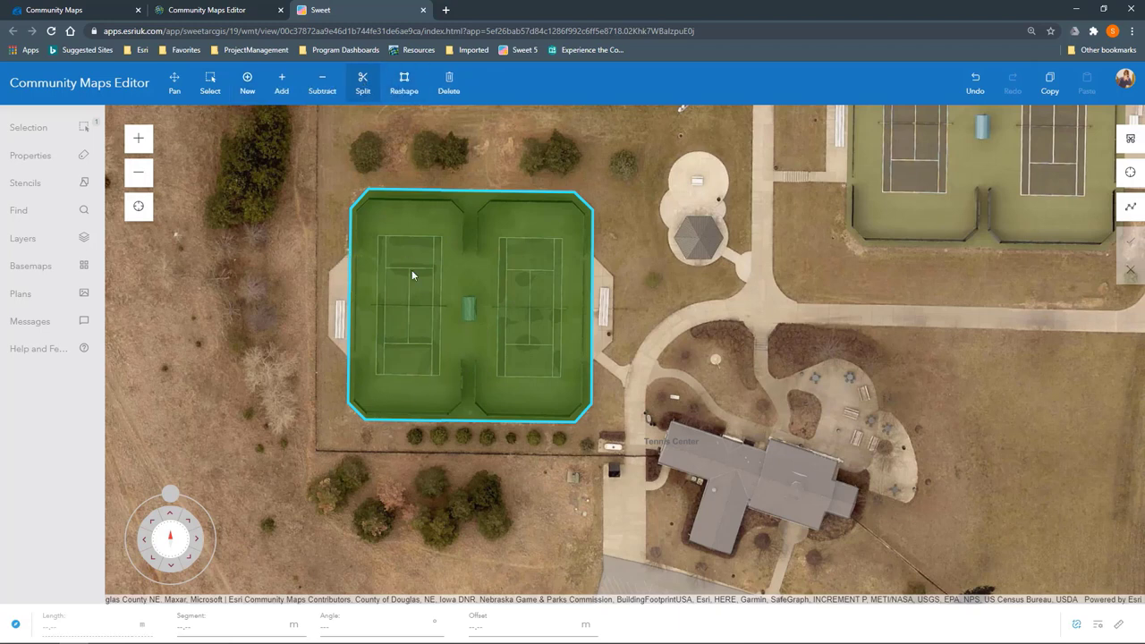
pyautogui.click(1130, 142)
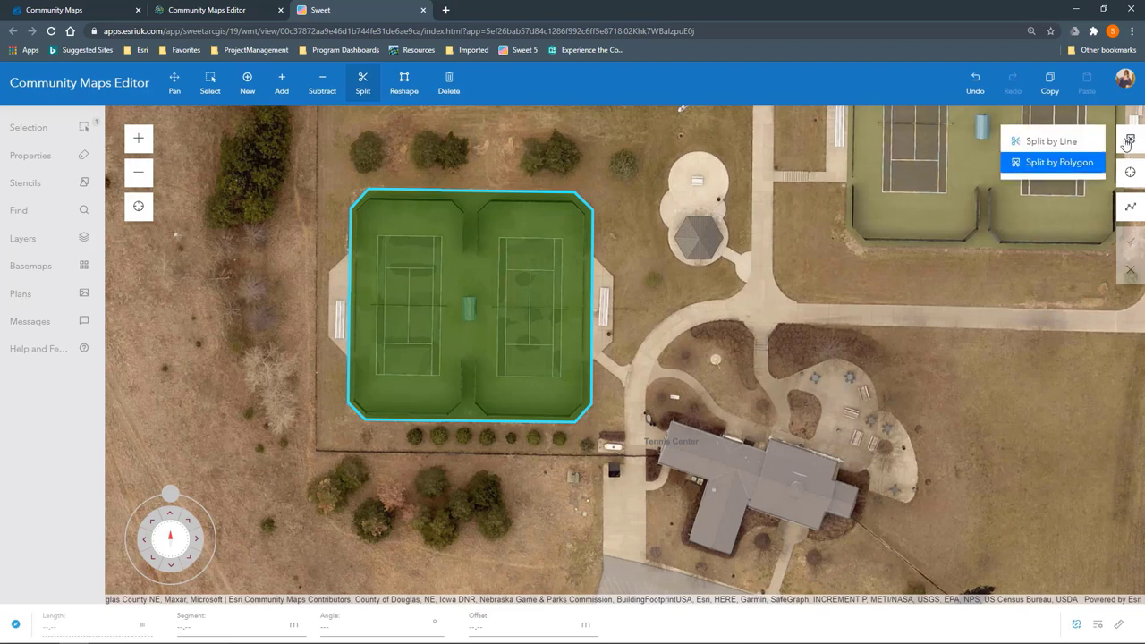
pyautogui.click(1082, 162)
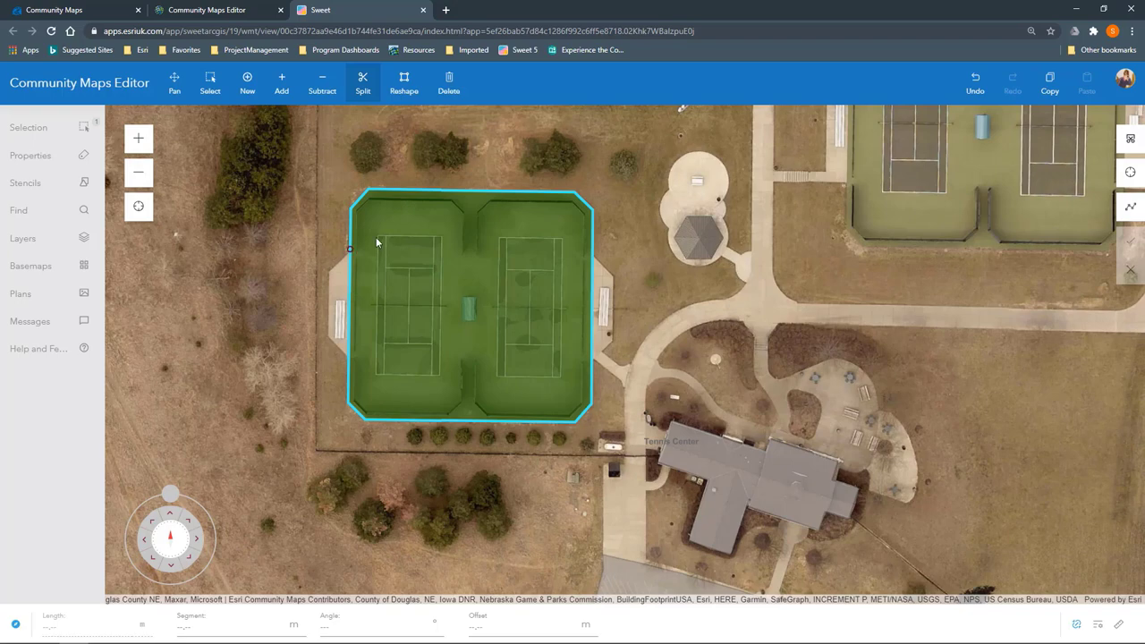
pyautogui.scroll(1, 379, 235)
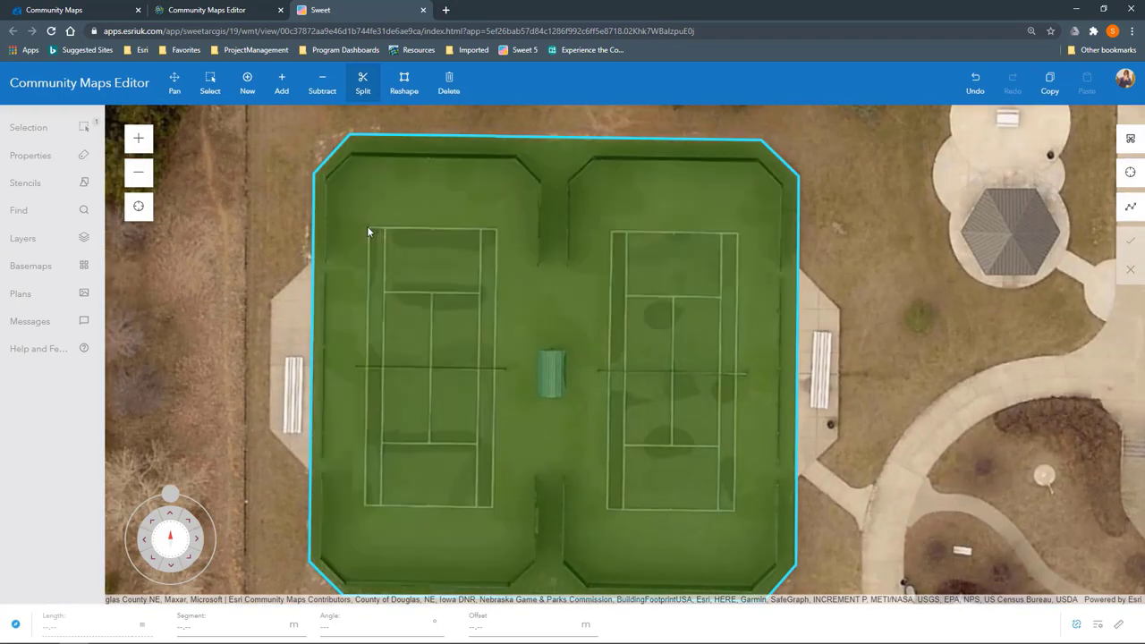
pyautogui.click(367, 227)
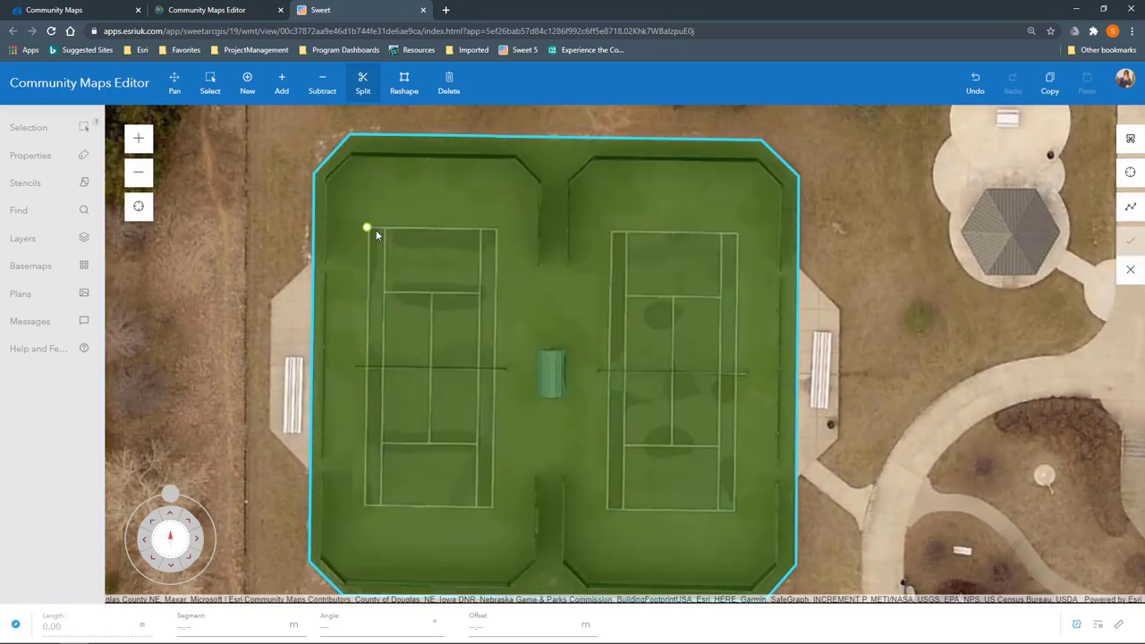
pyautogui.click(497, 230)
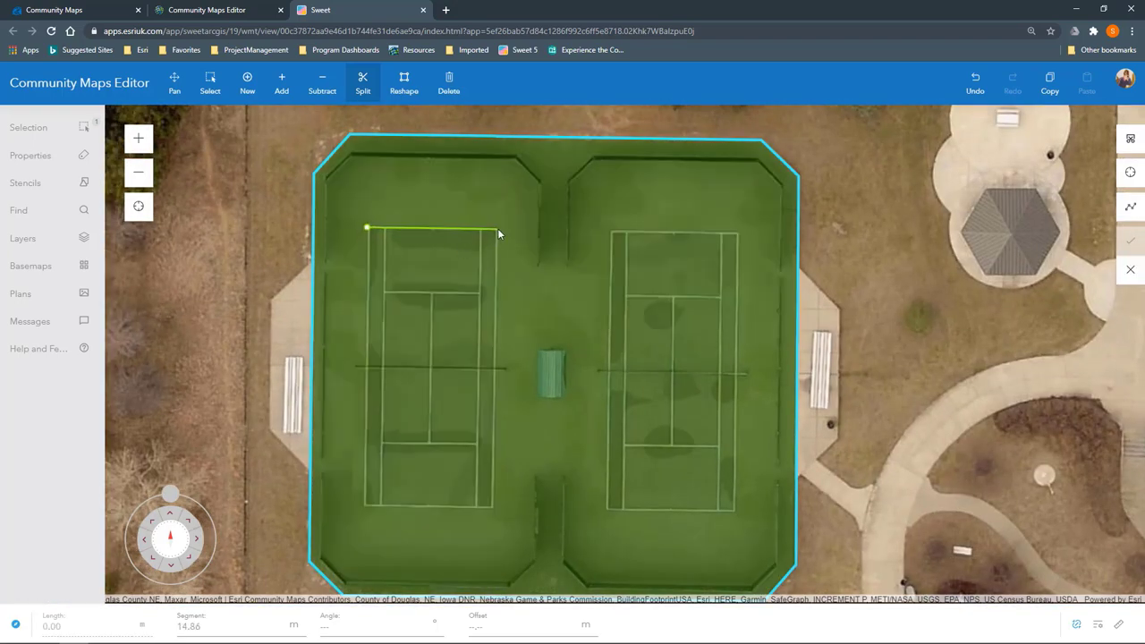
pyautogui.click(493, 506)
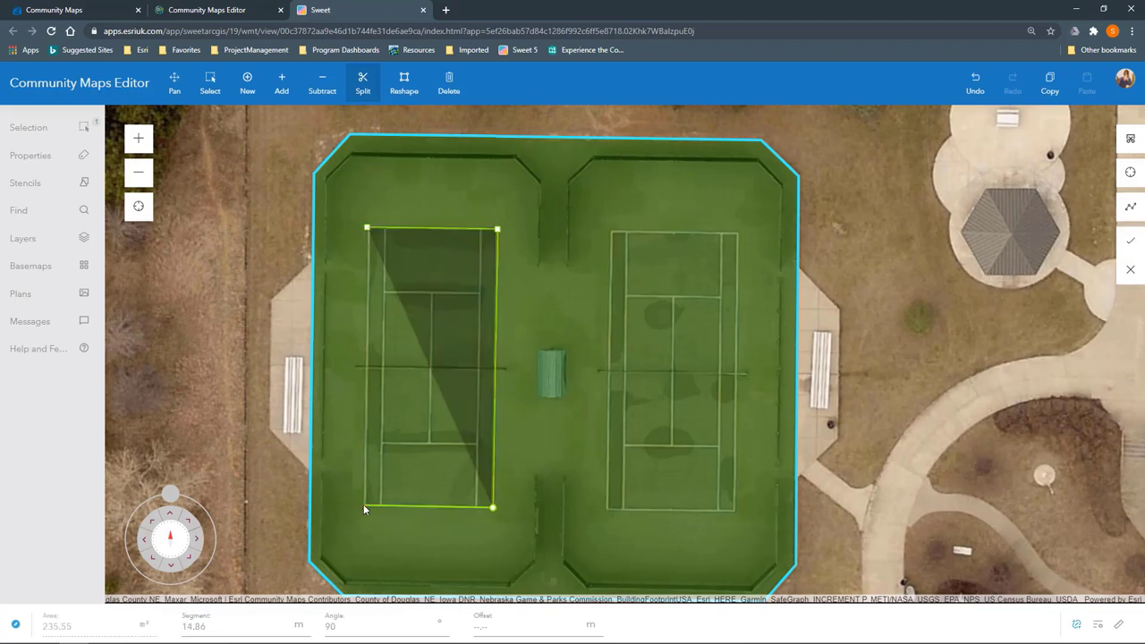
pyautogui.doubleClick(365, 508)
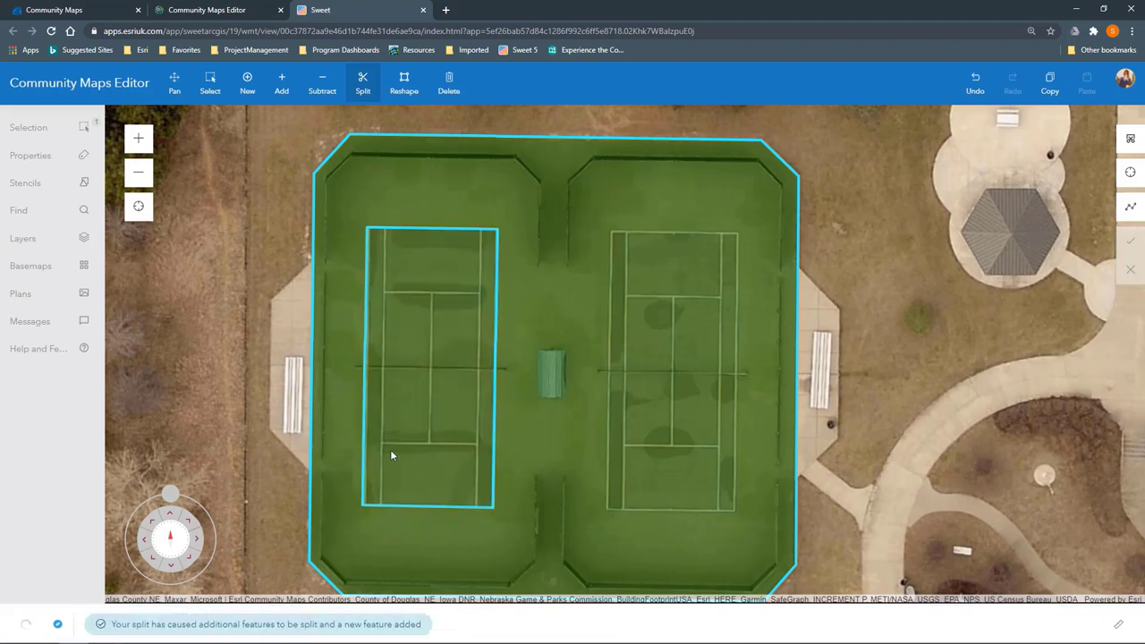
pyautogui.click(211, 83)
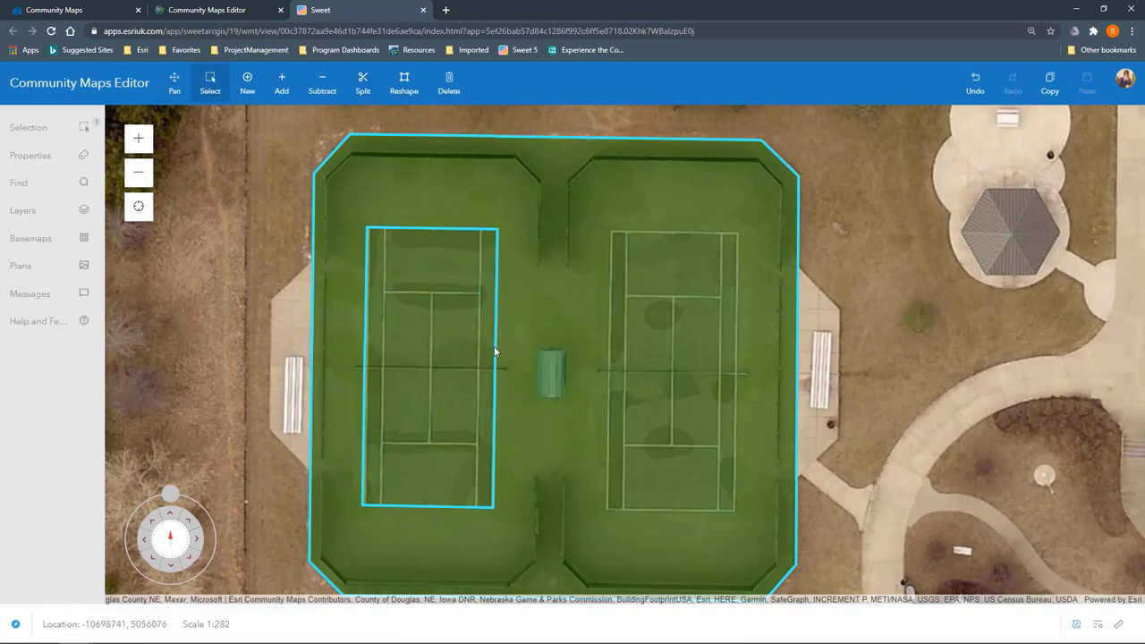
# Step: Set the left court's Feature Type to Tennis Court Interior and copy it for pasting
pyautogui.click(449, 310)
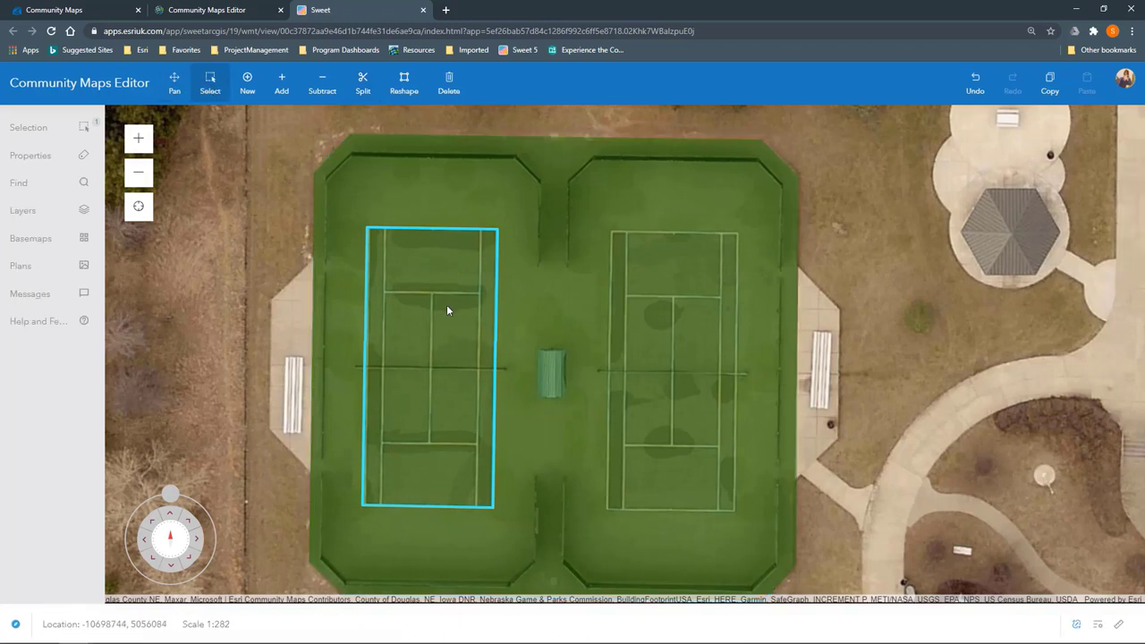
pyautogui.click(33, 158)
pyautogui.click(187, 272)
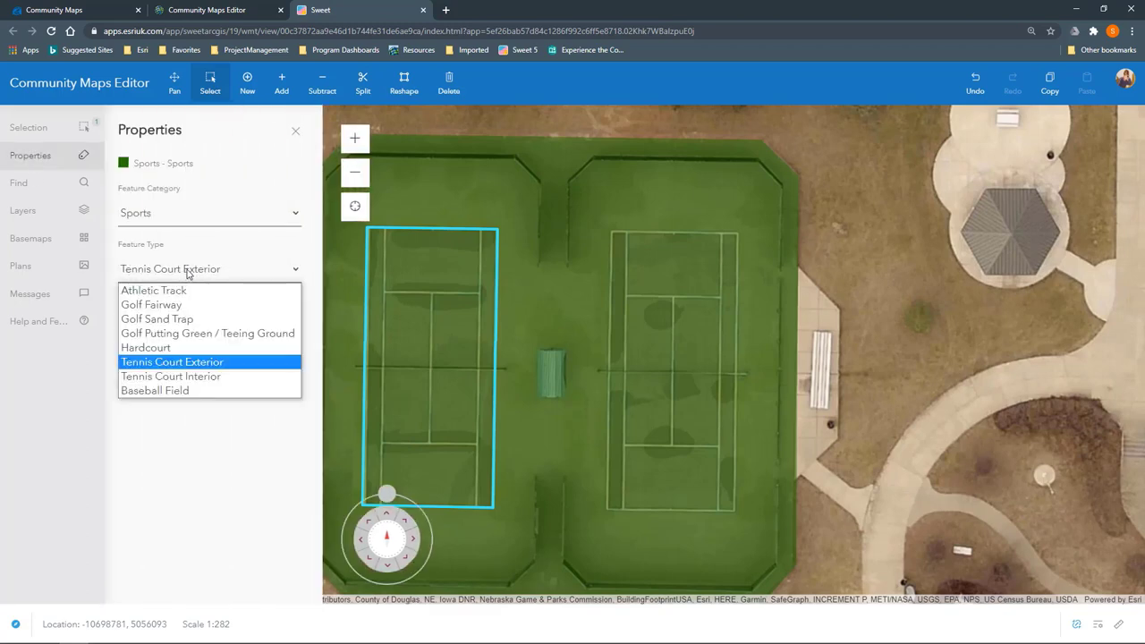
pyautogui.click(175, 376)
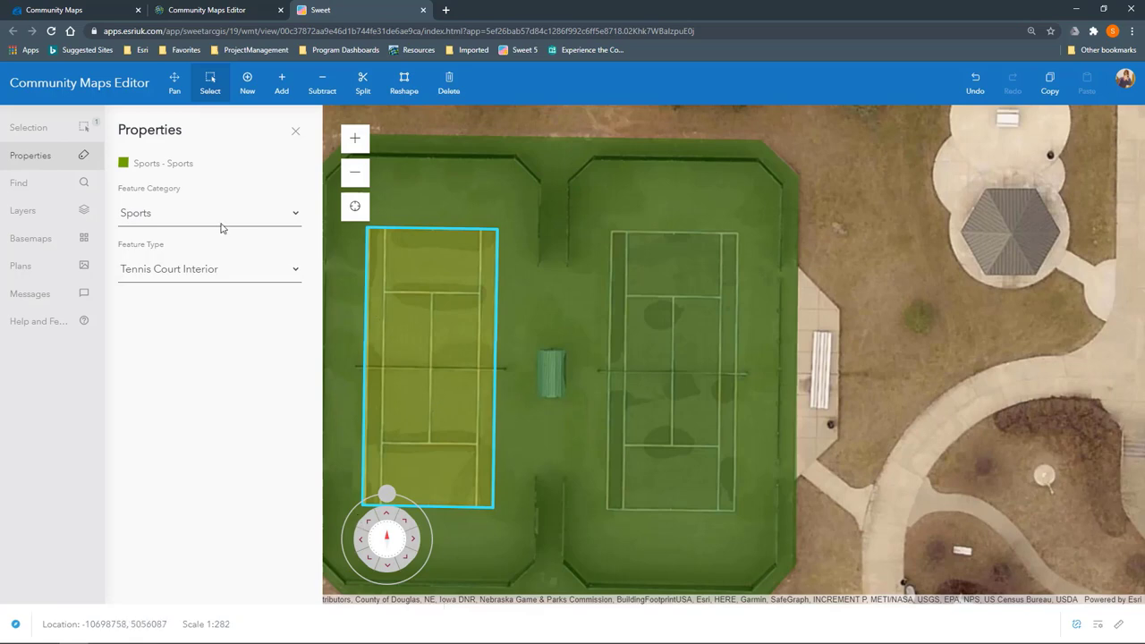
pyautogui.click(1050, 83)
pyautogui.click(1086, 84)
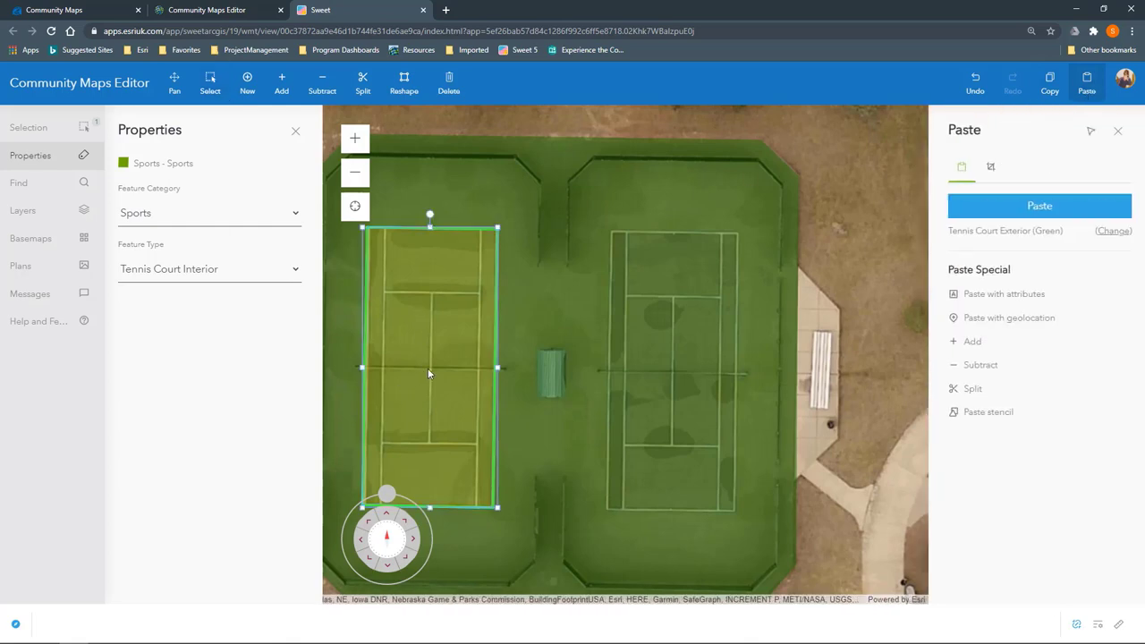
# Step: Paste the court copy onto the right court and set it to Tennis Court Interior too
pyautogui.moveTo(430, 372); pyautogui.dragTo(673, 372)
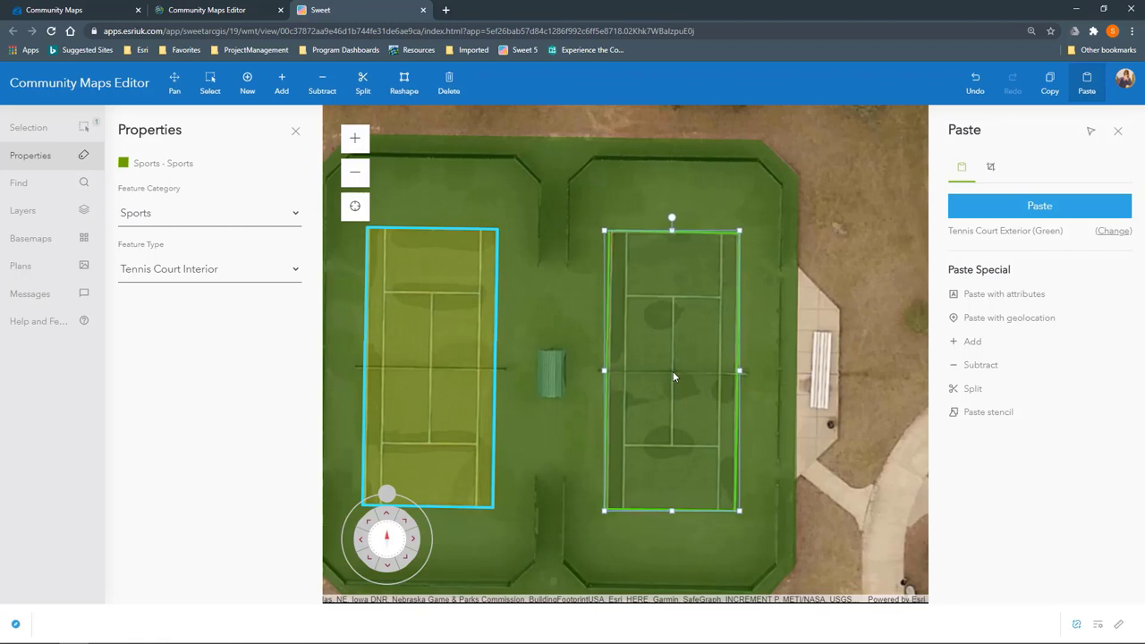
pyautogui.click(1053, 206)
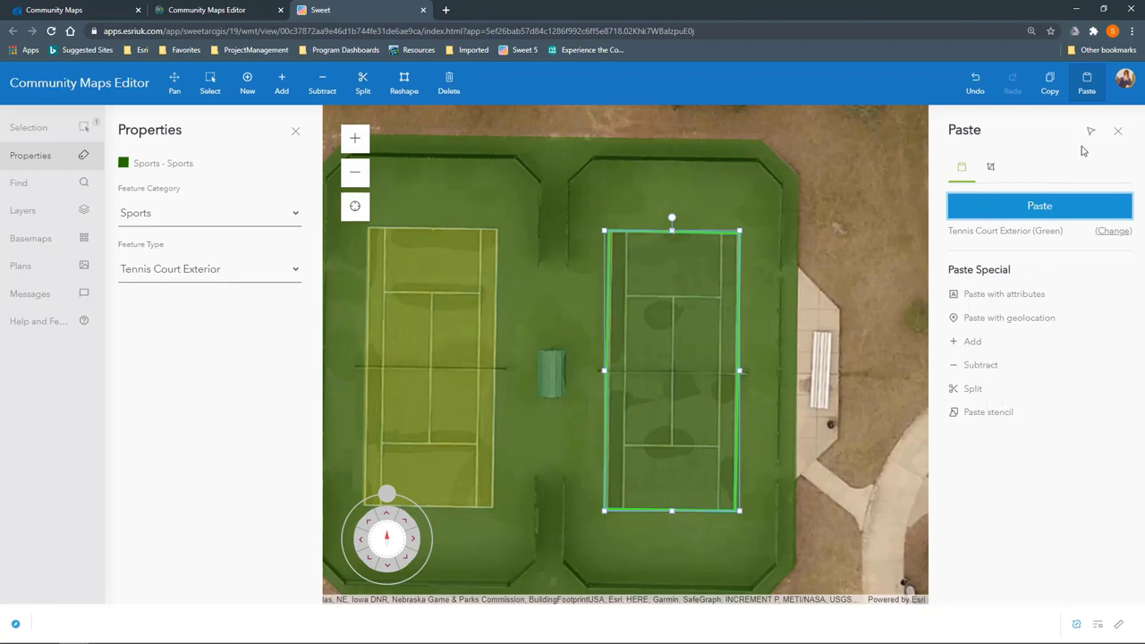
pyautogui.click(1119, 131)
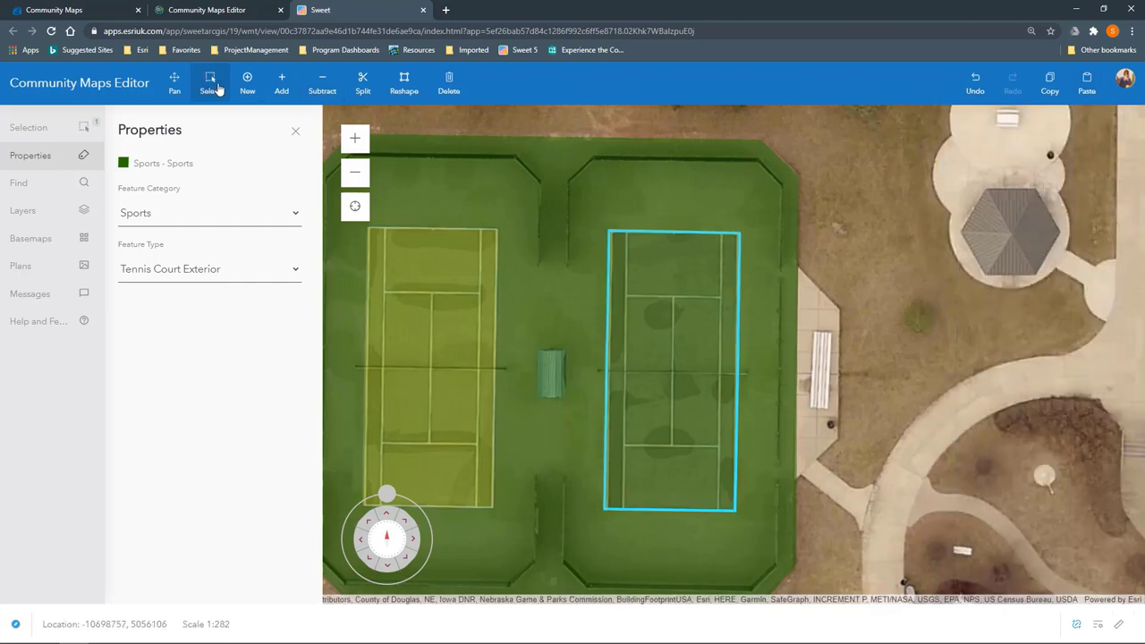
pyautogui.click(171, 272)
pyautogui.click(175, 376)
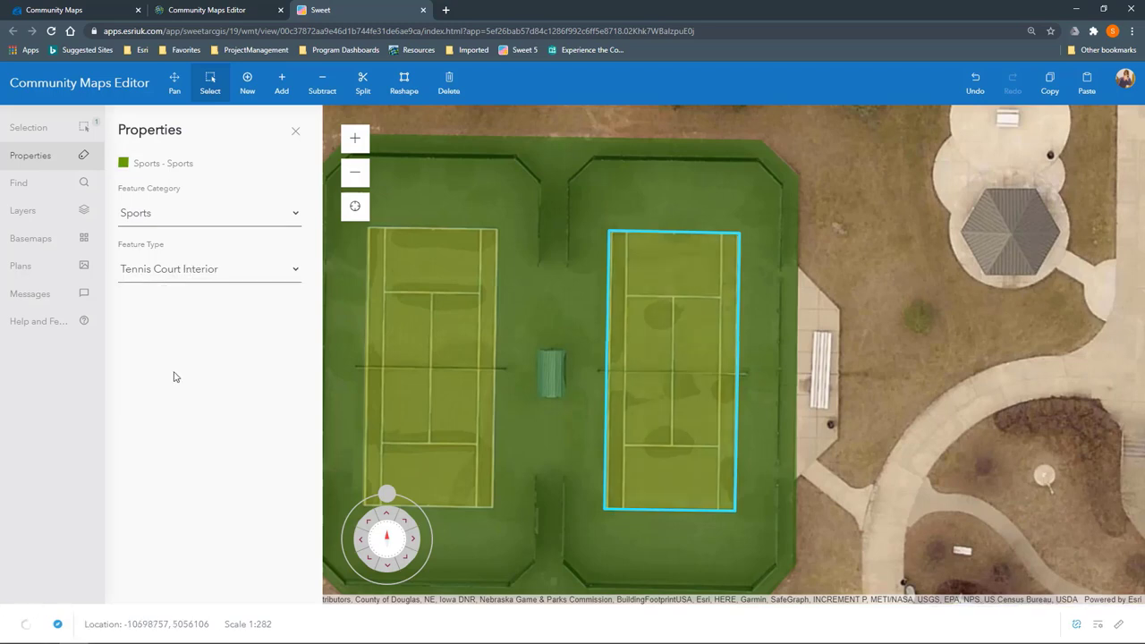
pyautogui.click(891, 280)
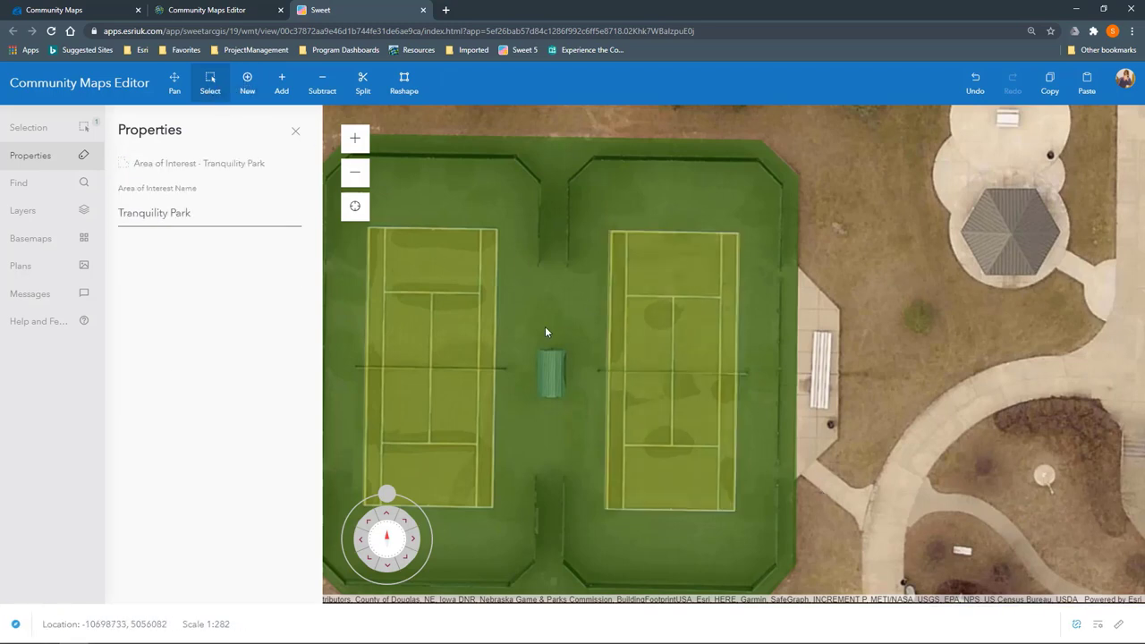
# Step: Close the feature properties and choose Sports Field / Court Line as the new feature type
pyautogui.scroll(-1, 546, 332)
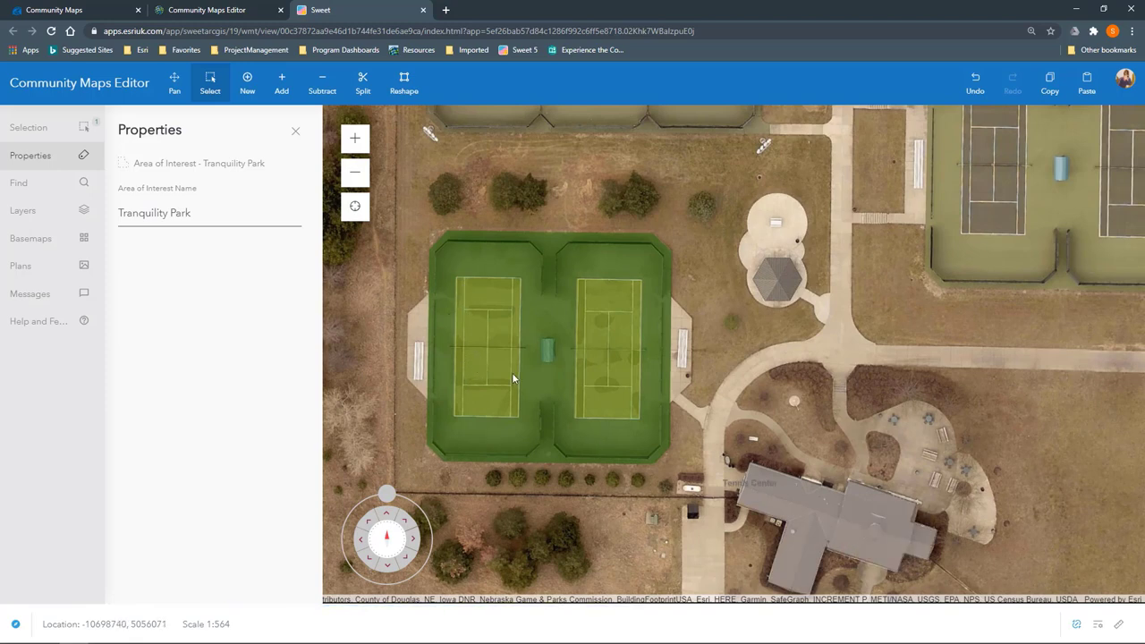
pyautogui.click(296, 132)
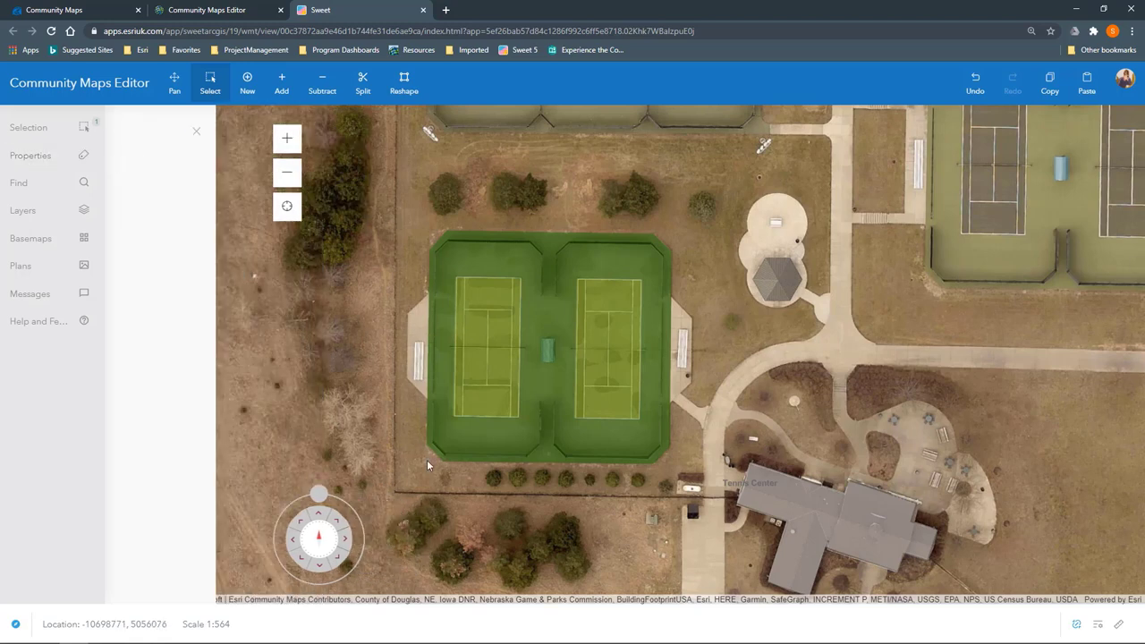
pyautogui.click(247, 82)
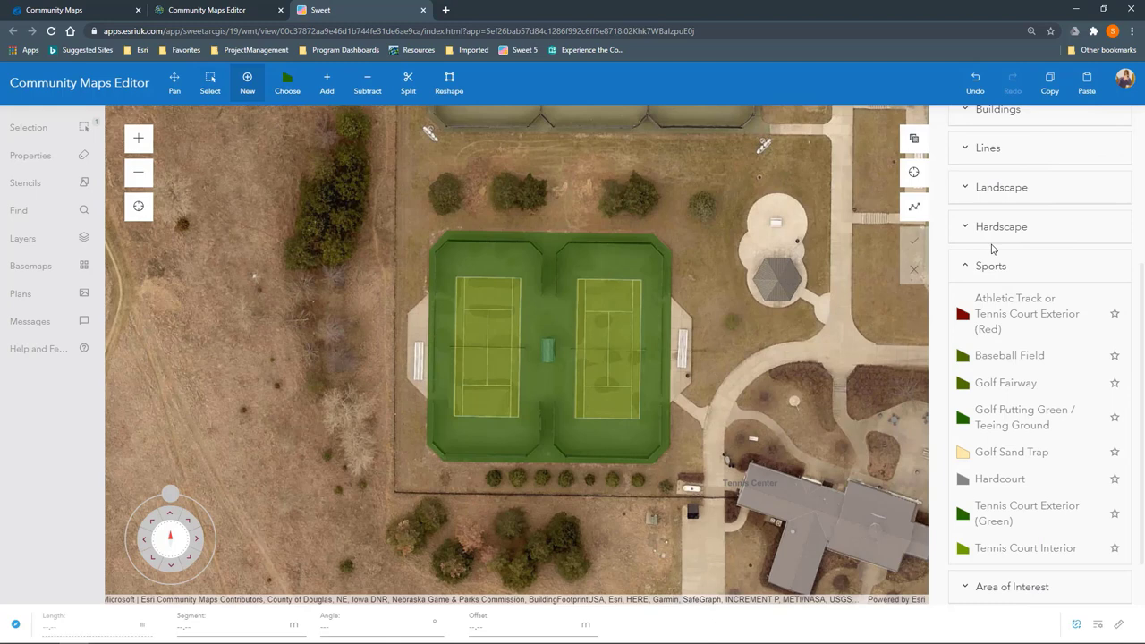
pyautogui.click(969, 149)
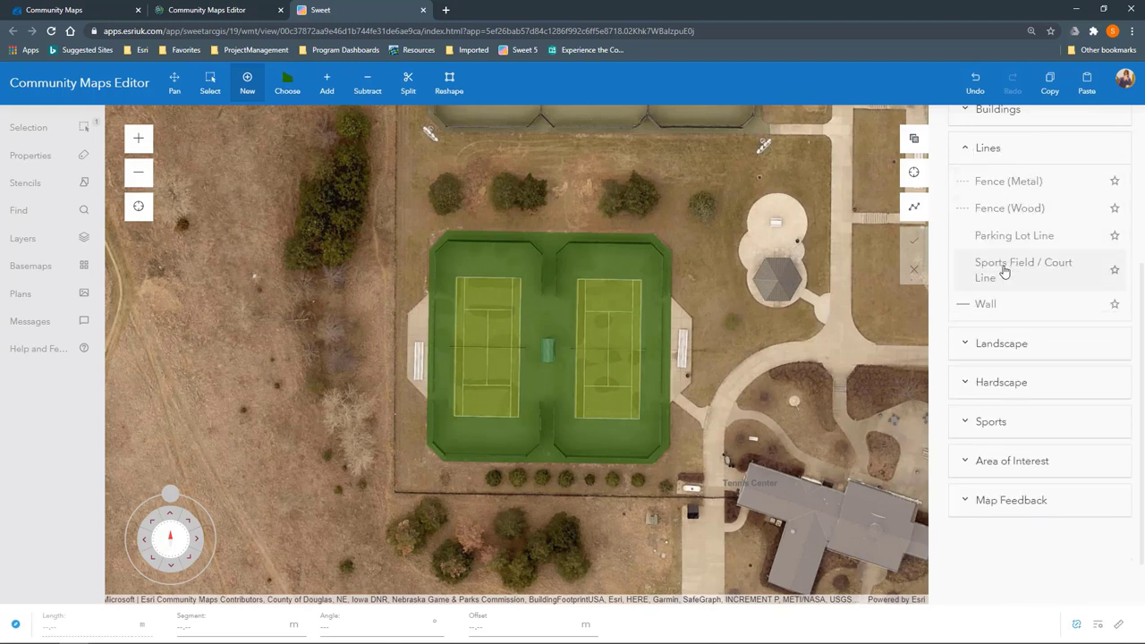
pyautogui.click(1005, 272)
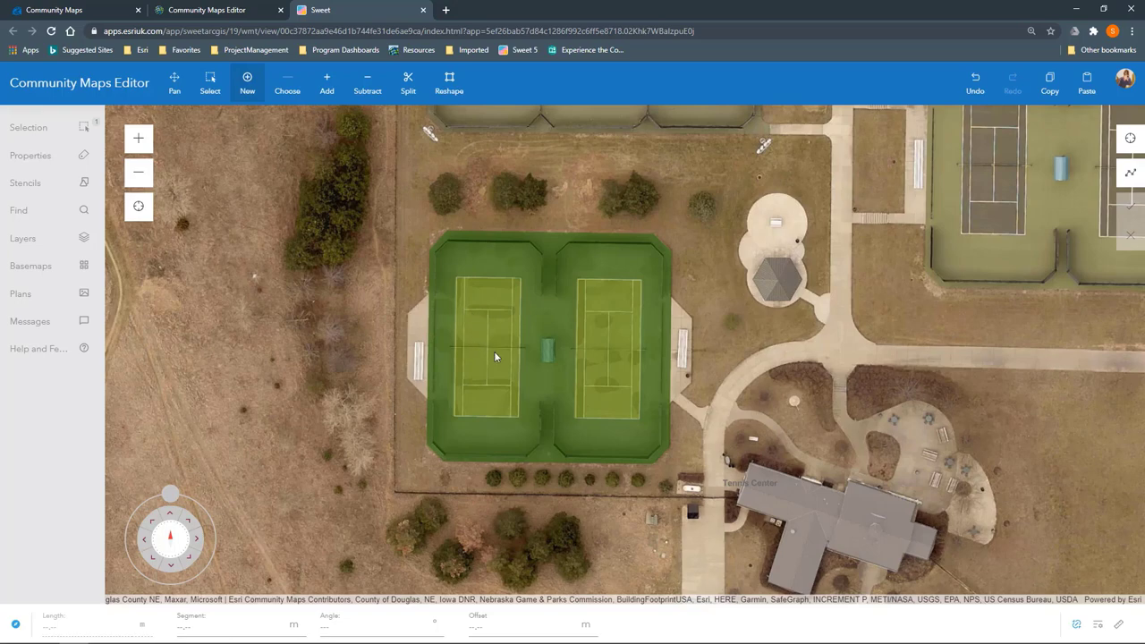
pyautogui.scroll(2, 468, 365)
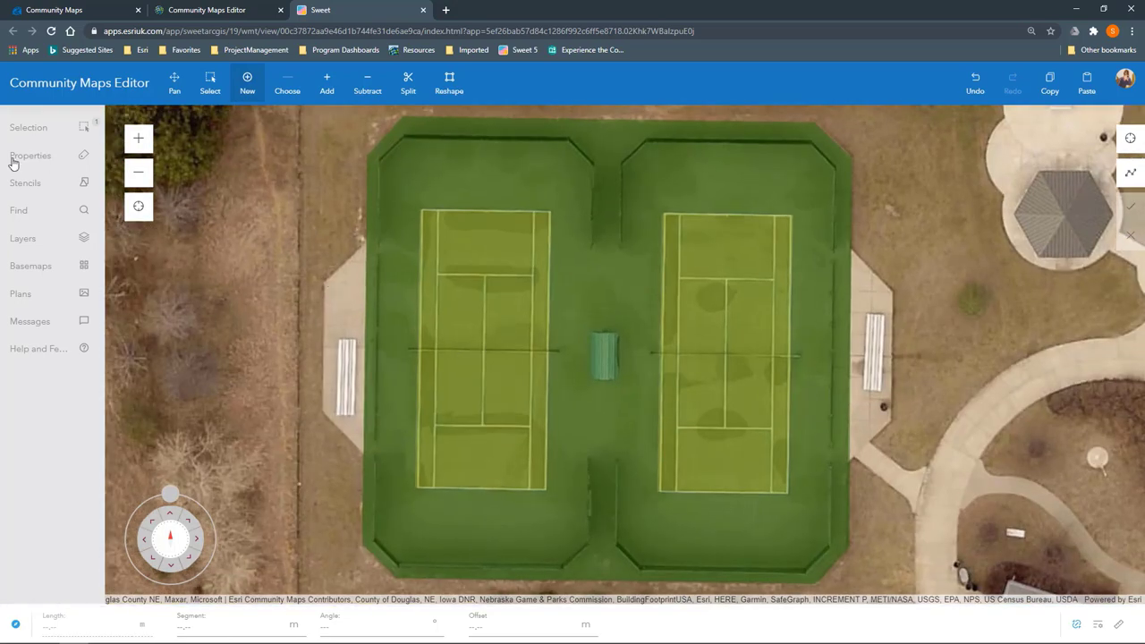
# Step: Collapse the other stencil groups and pick Tennis Court (No Border) from the Sports stencils
pyautogui.click(24, 188)
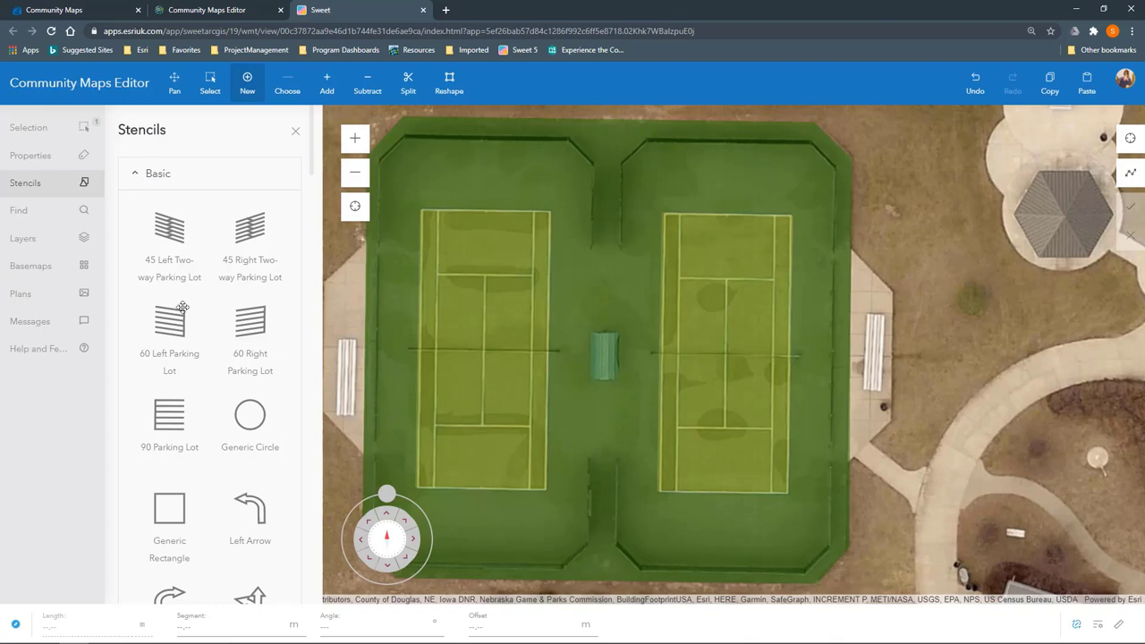
pyautogui.click(136, 177)
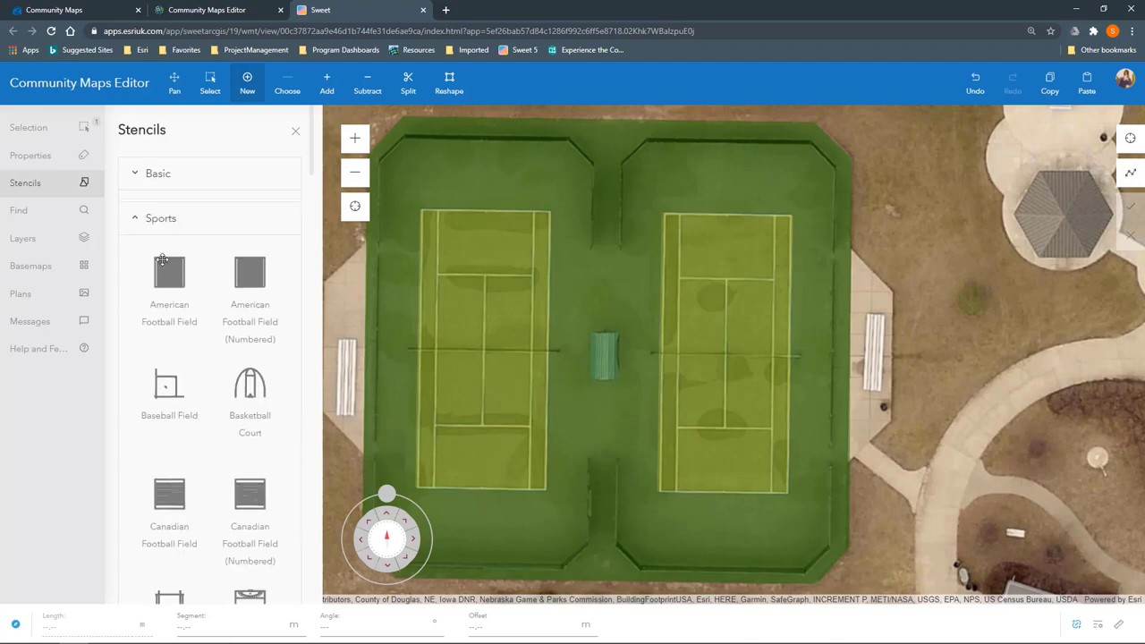
pyautogui.click(135, 212)
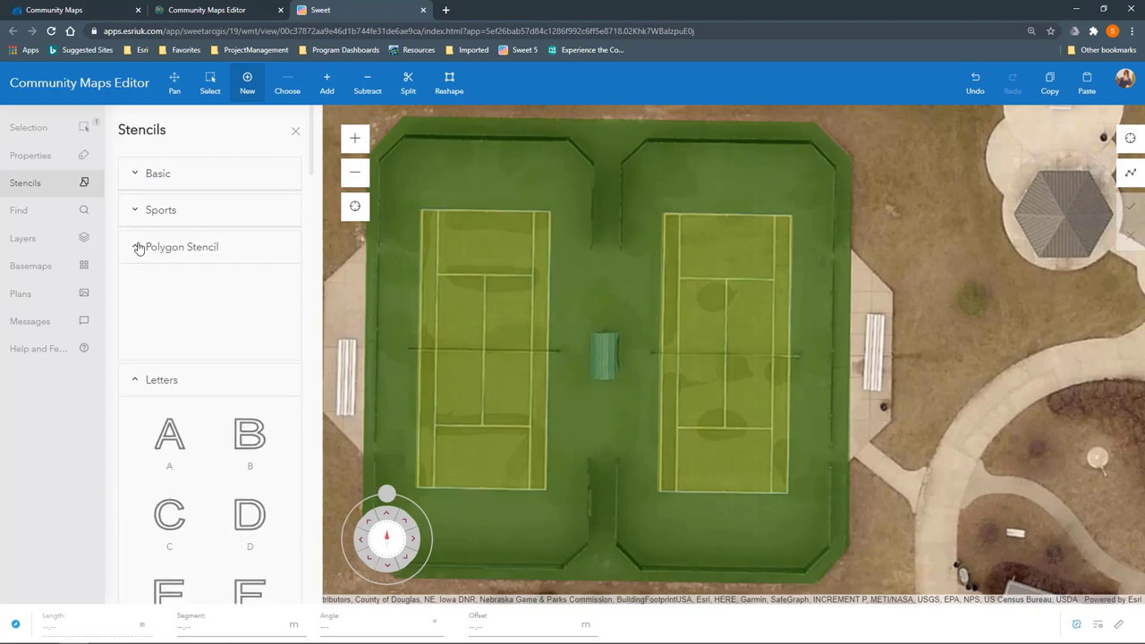
pyautogui.click(137, 247)
pyautogui.click(138, 284)
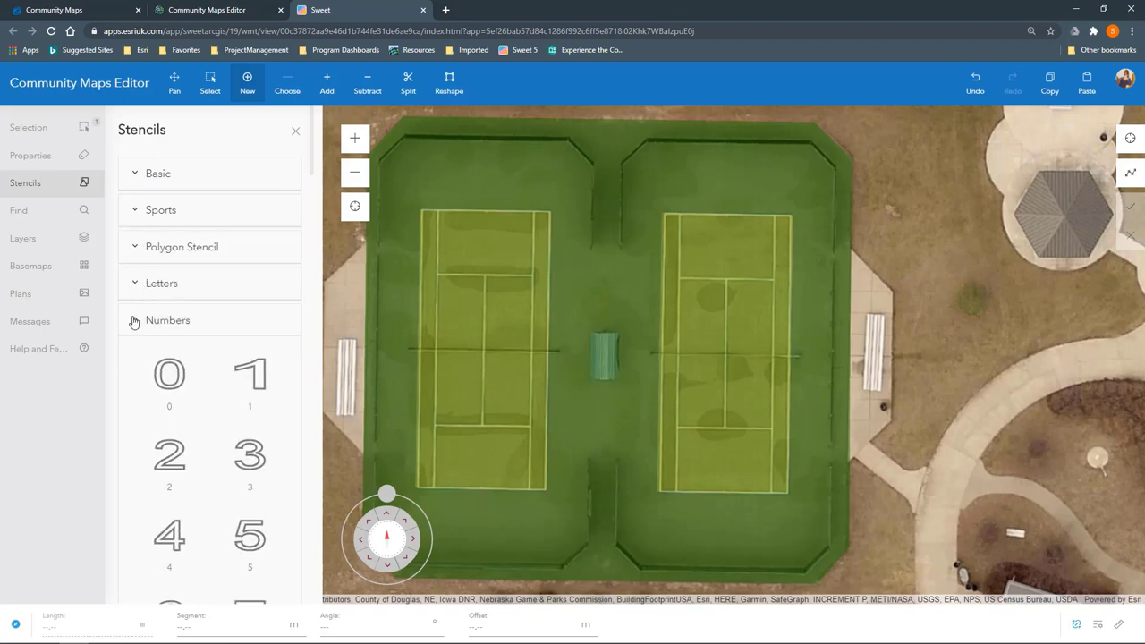
pyautogui.click(134, 320)
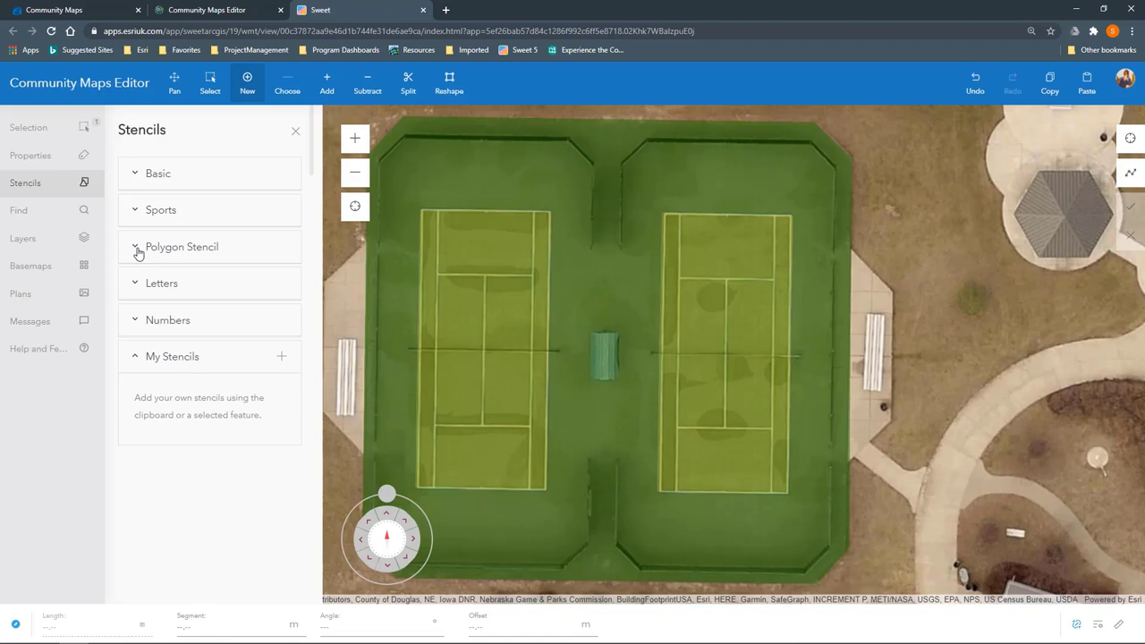
pyautogui.click(136, 212)
pyautogui.scroll(-4, 216, 466)
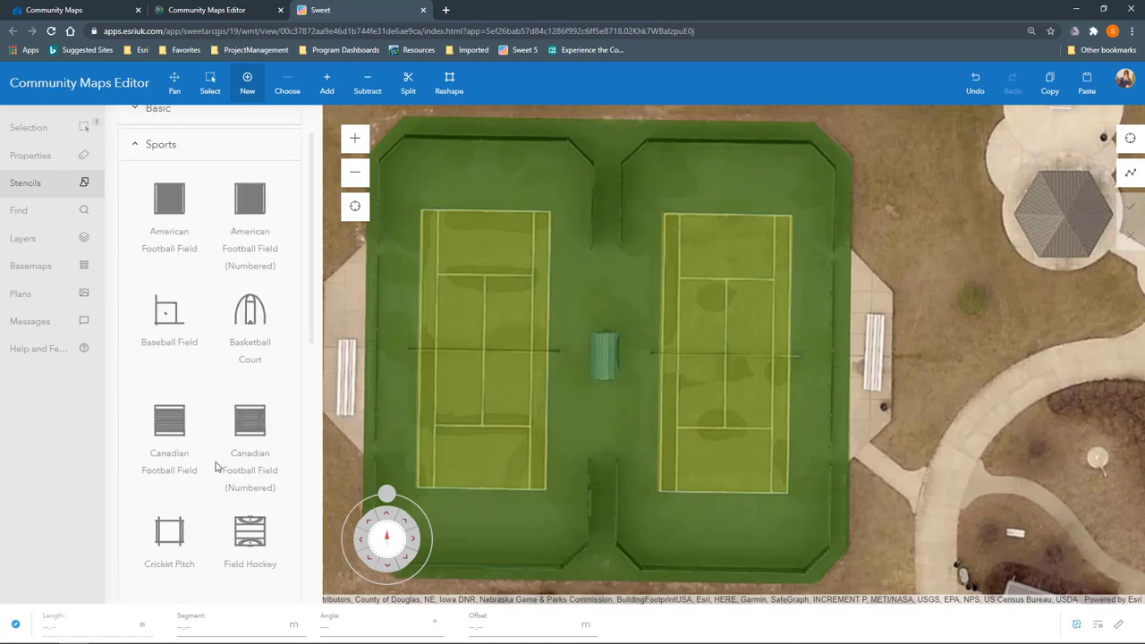
pyautogui.scroll(-4, 216, 466)
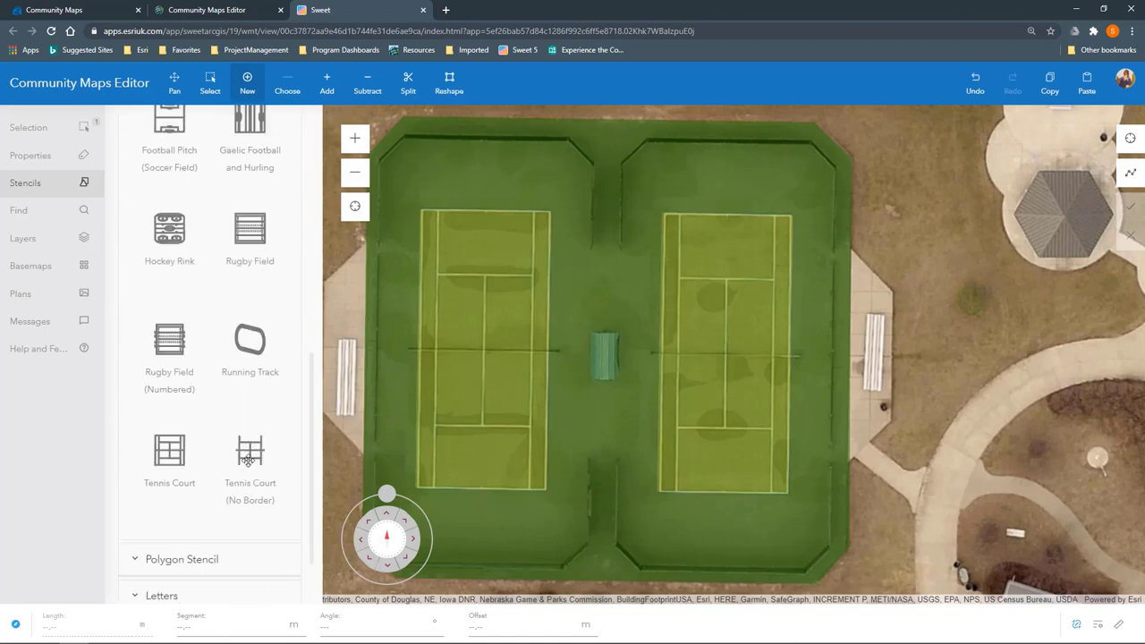
pyautogui.click(248, 459)
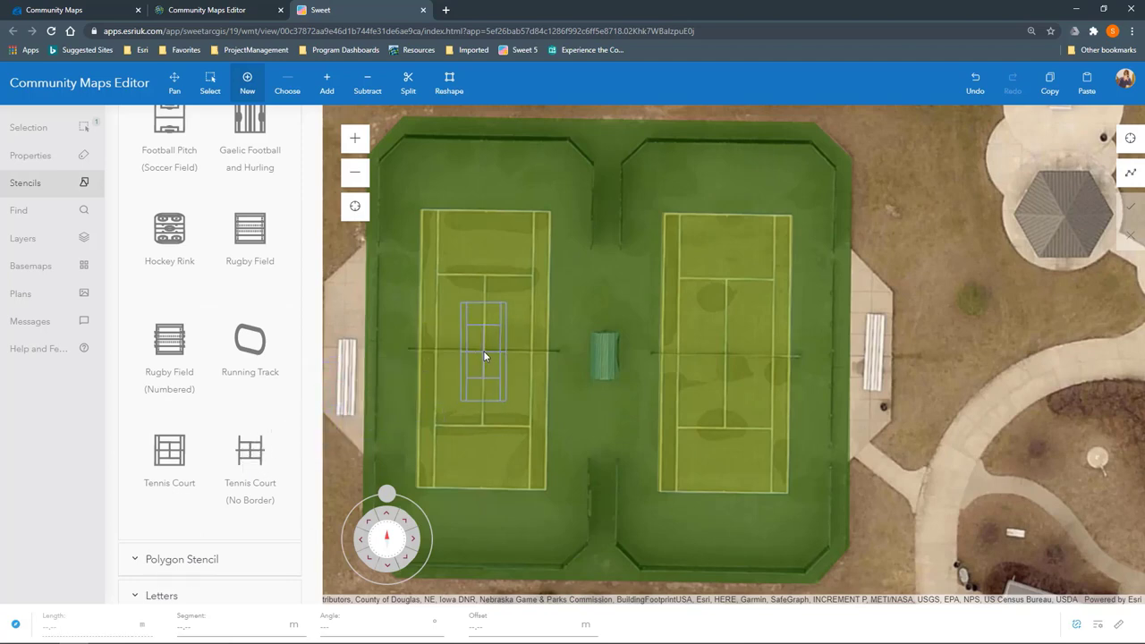
# Step: Fit the Tennis Court stencil over the left court at 15.35 × 31.44 m, slightly rotated, and apply it
pyautogui.click(483, 355)
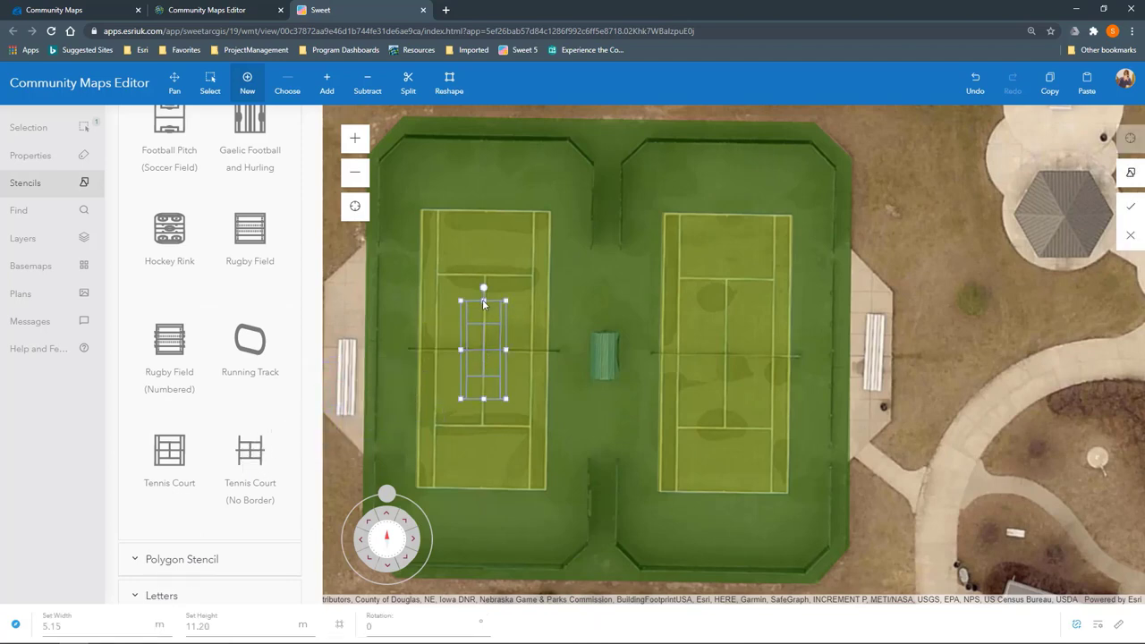
pyautogui.moveTo(506, 302); pyautogui.dragTo(548, 212)
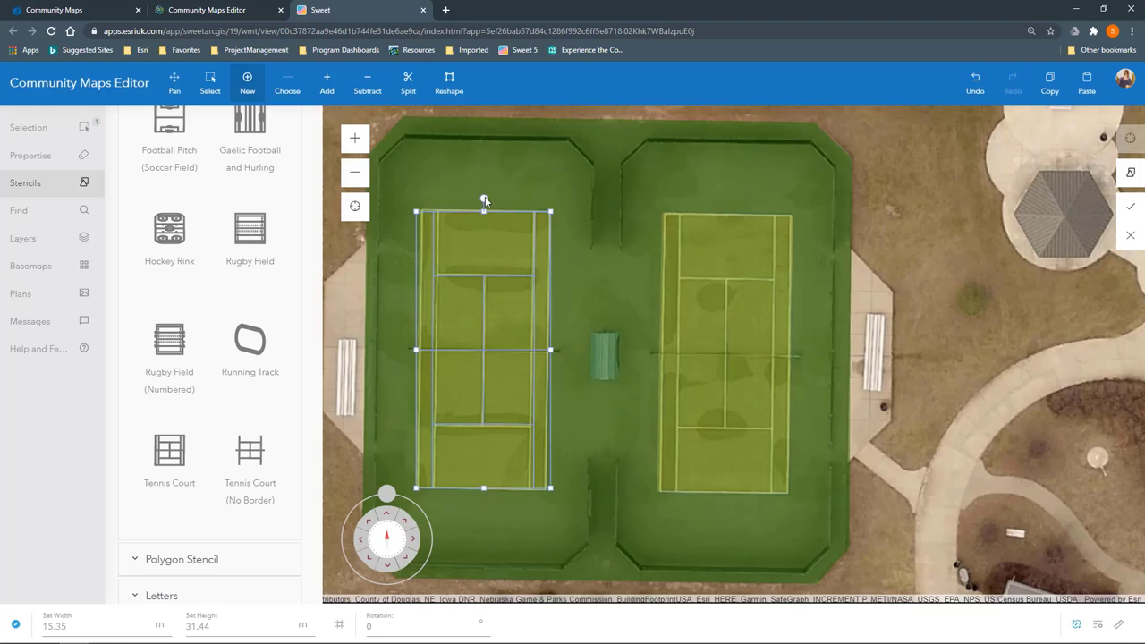
pyautogui.moveTo(484, 200); pyautogui.dragTo(485, 200)
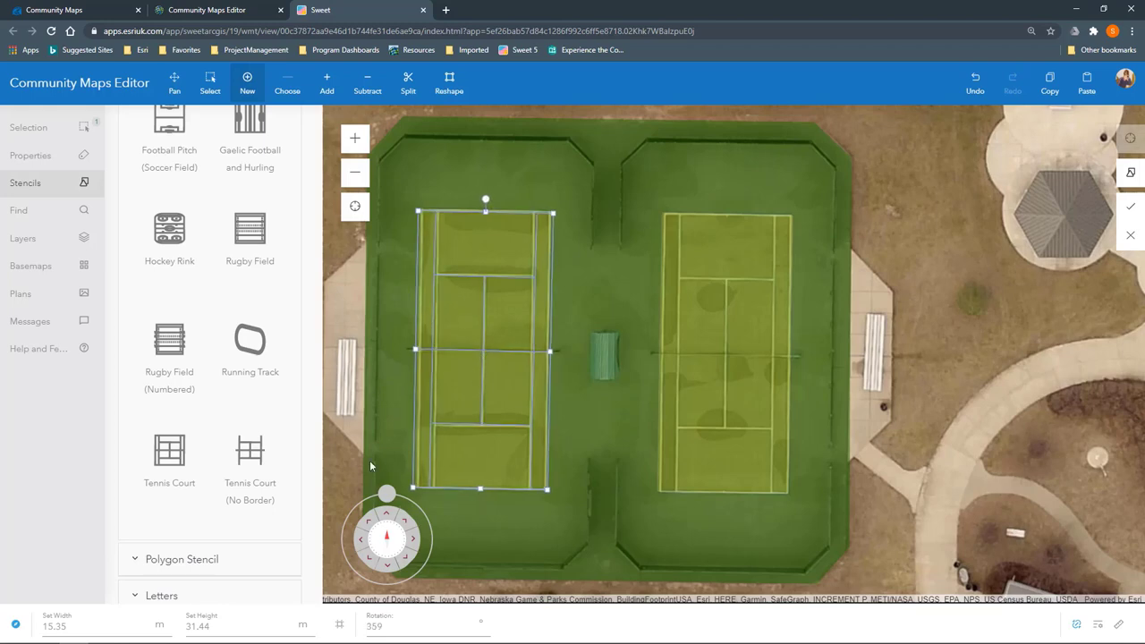
pyautogui.click(1130, 207)
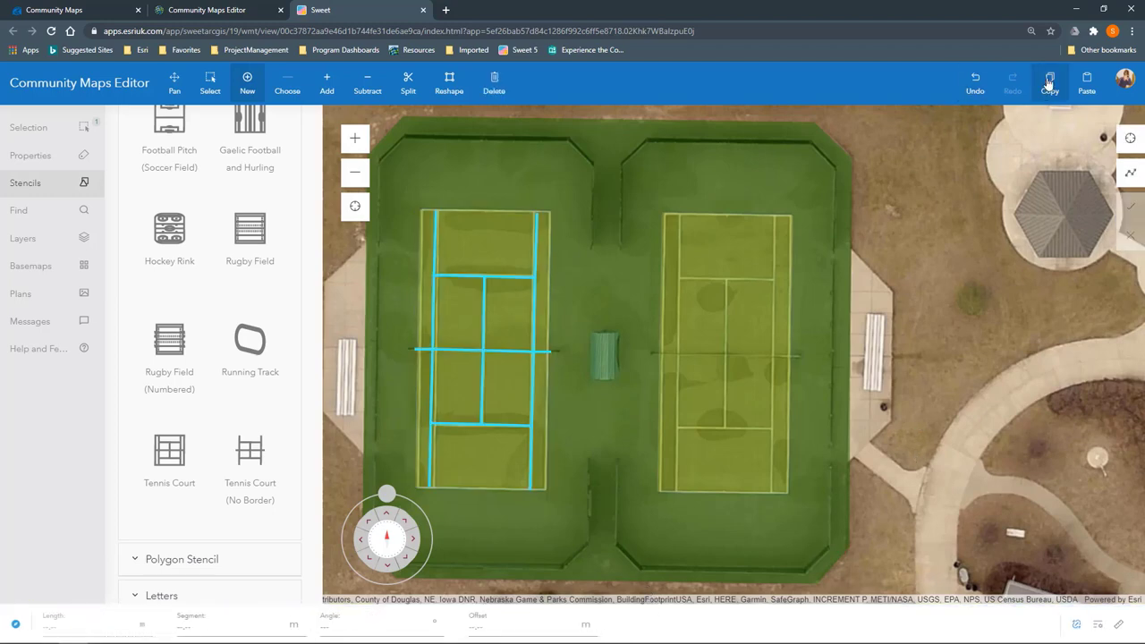
# Step: Paste a copy of the court lines, then move and rotate it onto the right court
pyautogui.click(1090, 86)
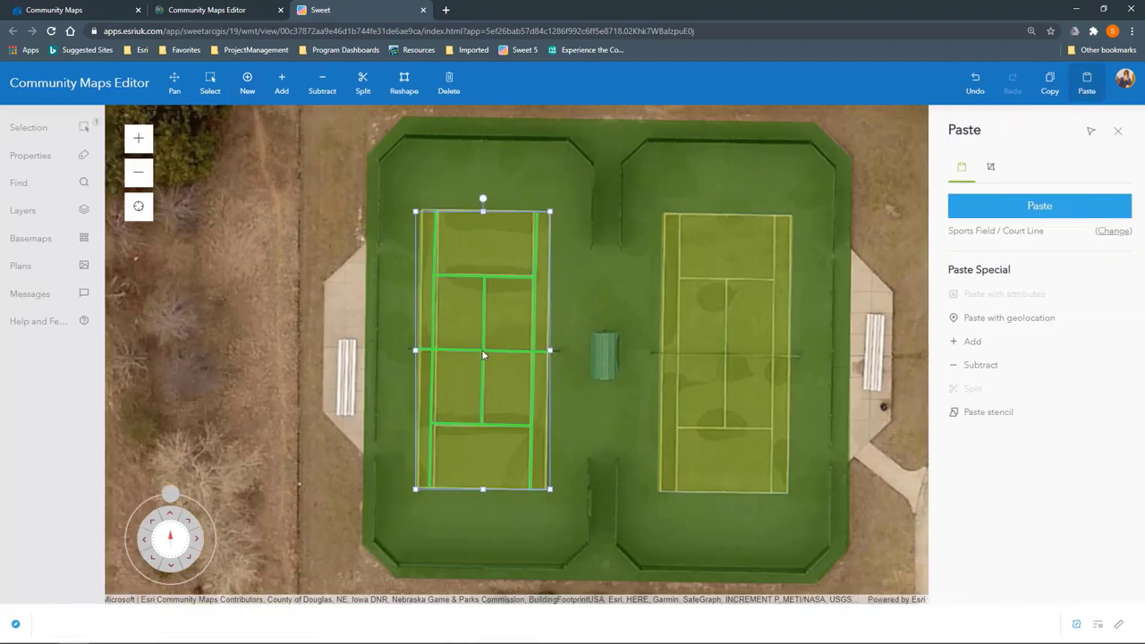
pyautogui.moveTo(483, 355); pyautogui.dragTo(725, 358)
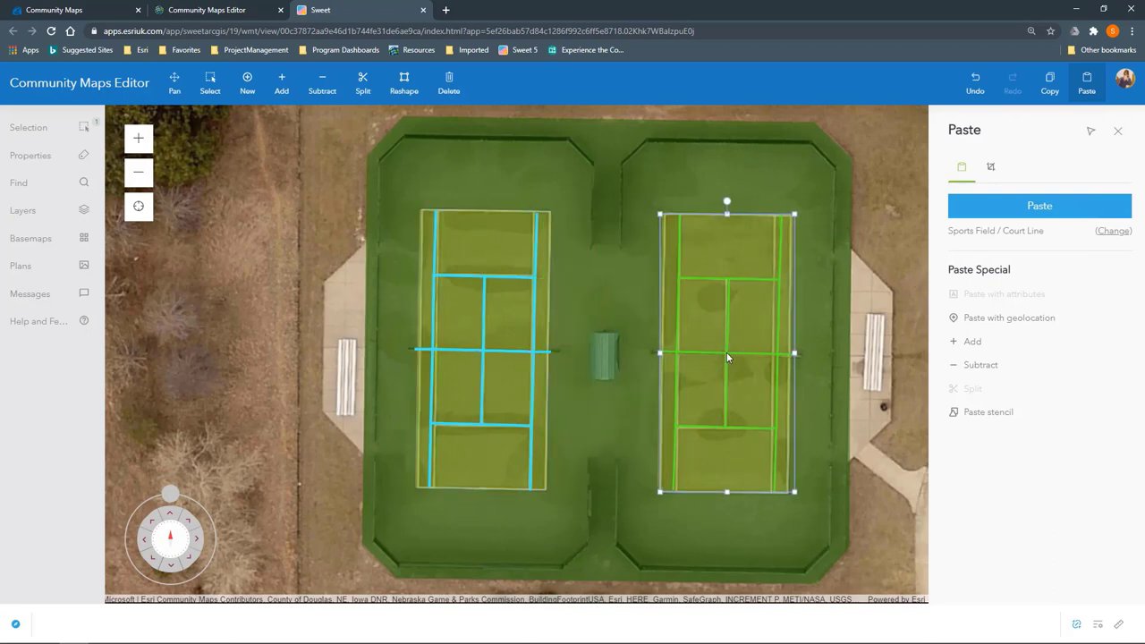
pyautogui.moveTo(727, 204); pyautogui.dragTo(727, 204)
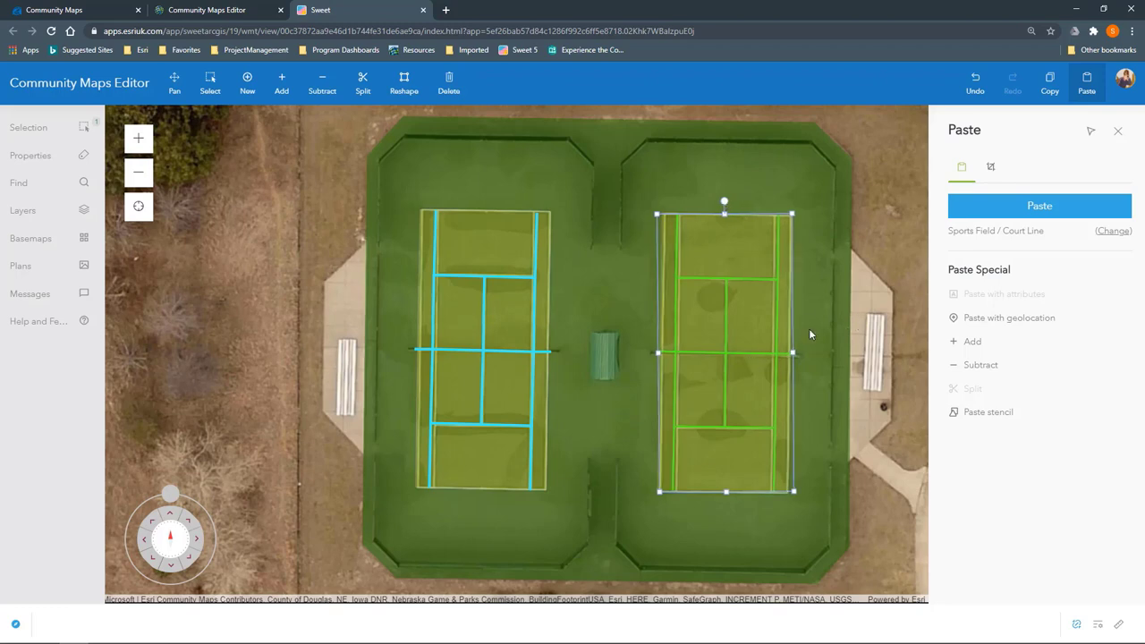
pyautogui.click(1028, 205)
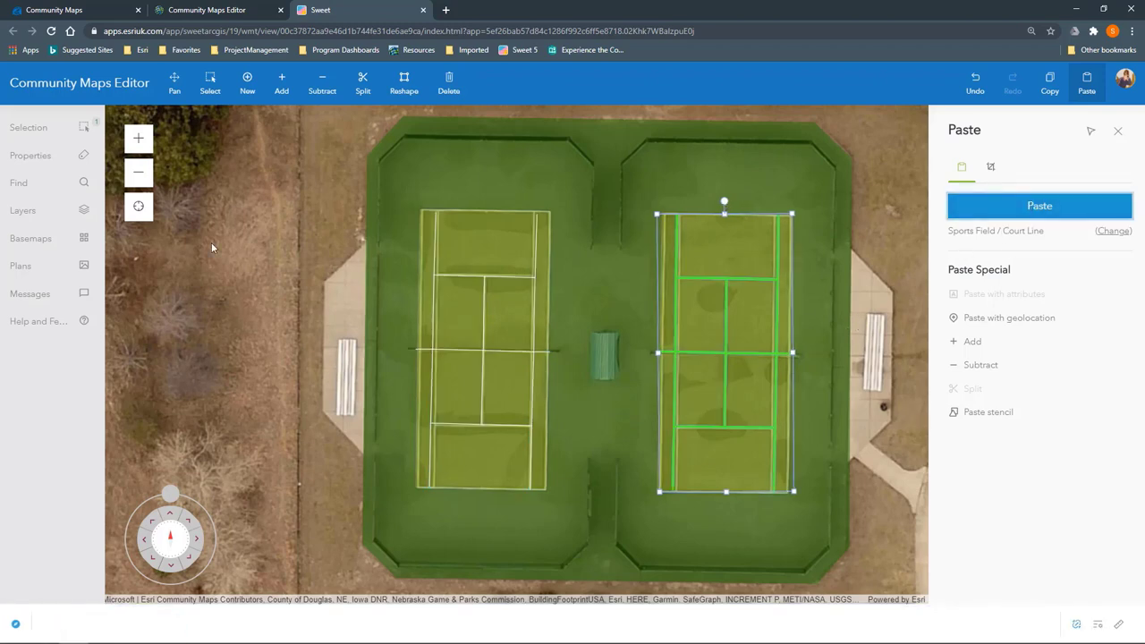
# Step: Clear the current selection and return to the feature selection tool
pyautogui.click(36, 131)
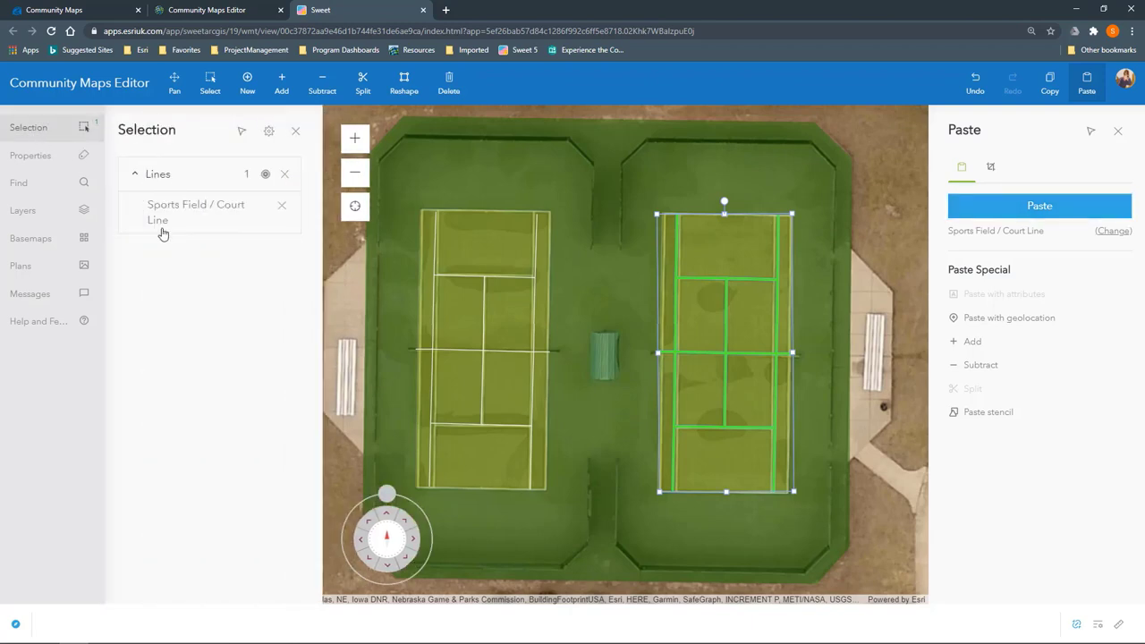
pyautogui.click(283, 174)
pyautogui.click(295, 132)
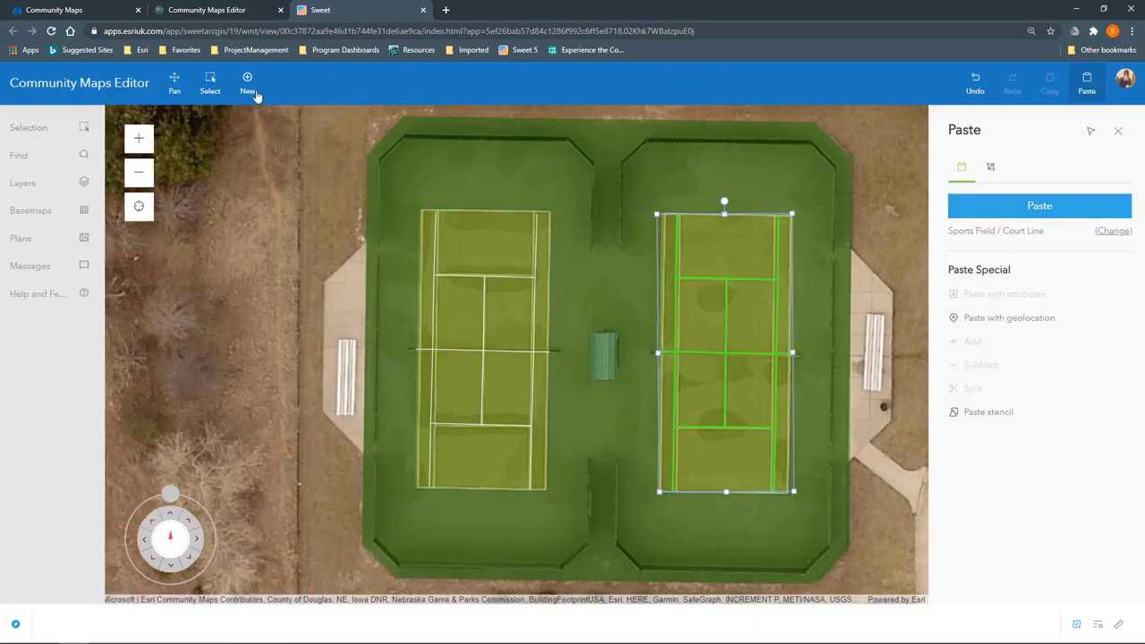
pyautogui.click(200, 78)
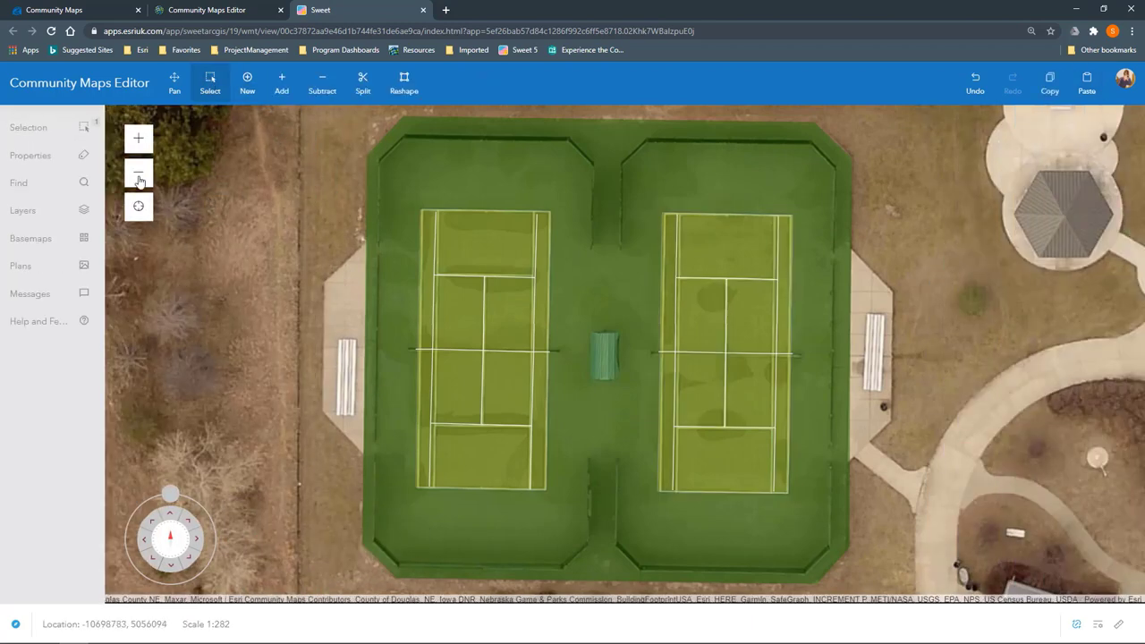
# Step: Zoom out two levels over the courts and parking lot and view the features on Existing View
pyautogui.click(139, 178)
pyautogui.click(139, 179)
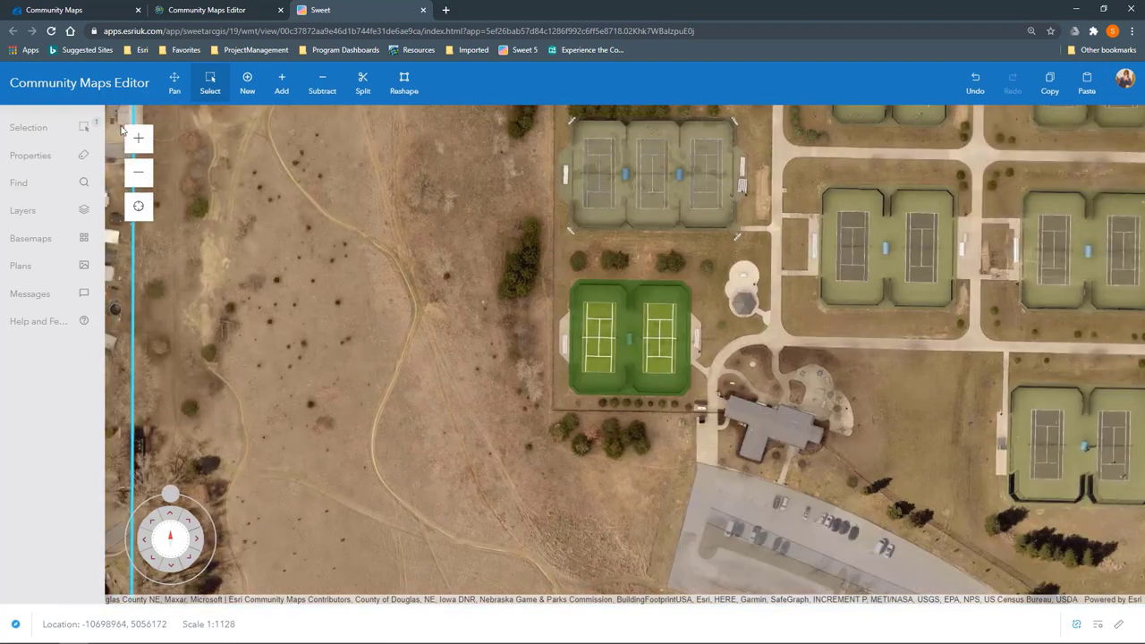
pyautogui.click(176, 92)
pyautogui.moveTo(527, 456); pyautogui.dragTo(445, 354)
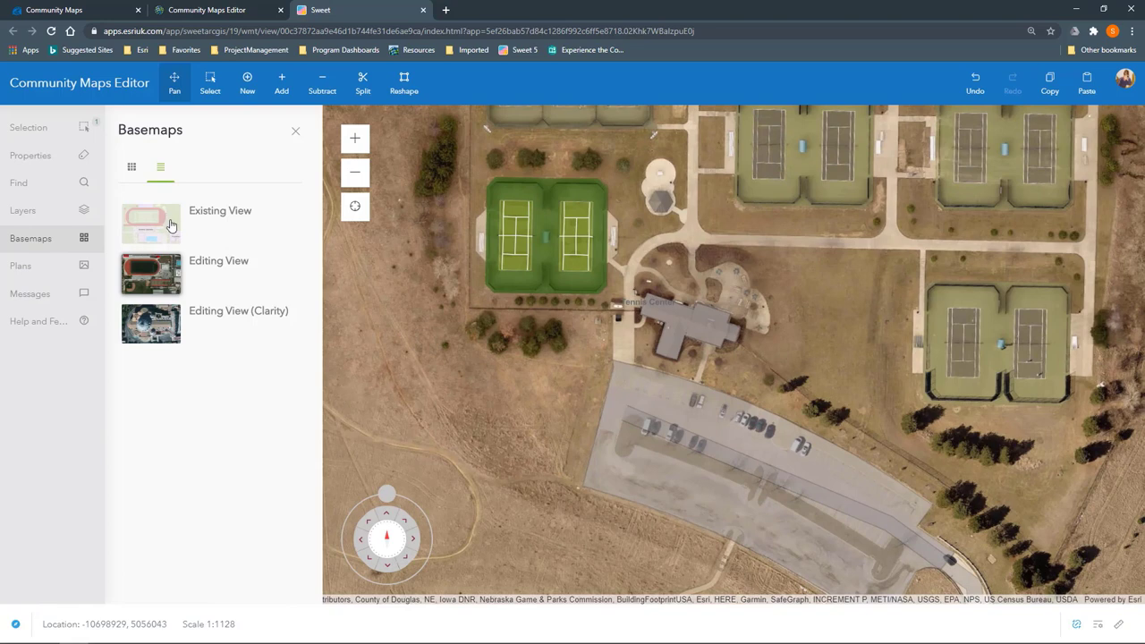
pyautogui.click(170, 224)
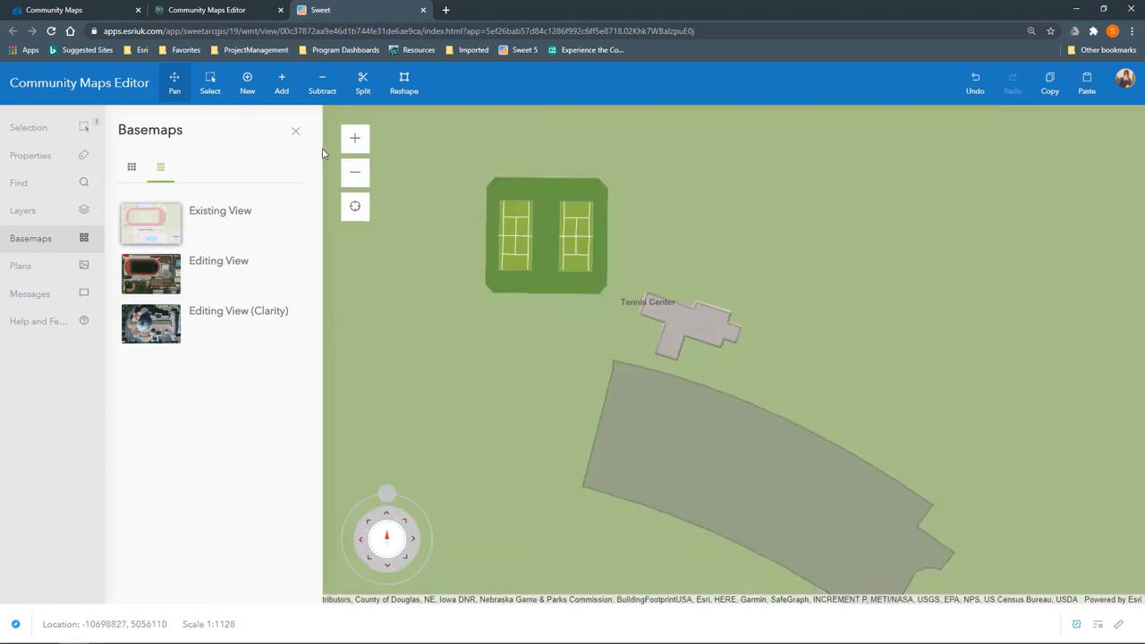
pyautogui.click(296, 131)
# Step: Frame the courts and Tennis Center, then return to the Editing View aerial basemap
pyautogui.scroll(-1, 636, 524)
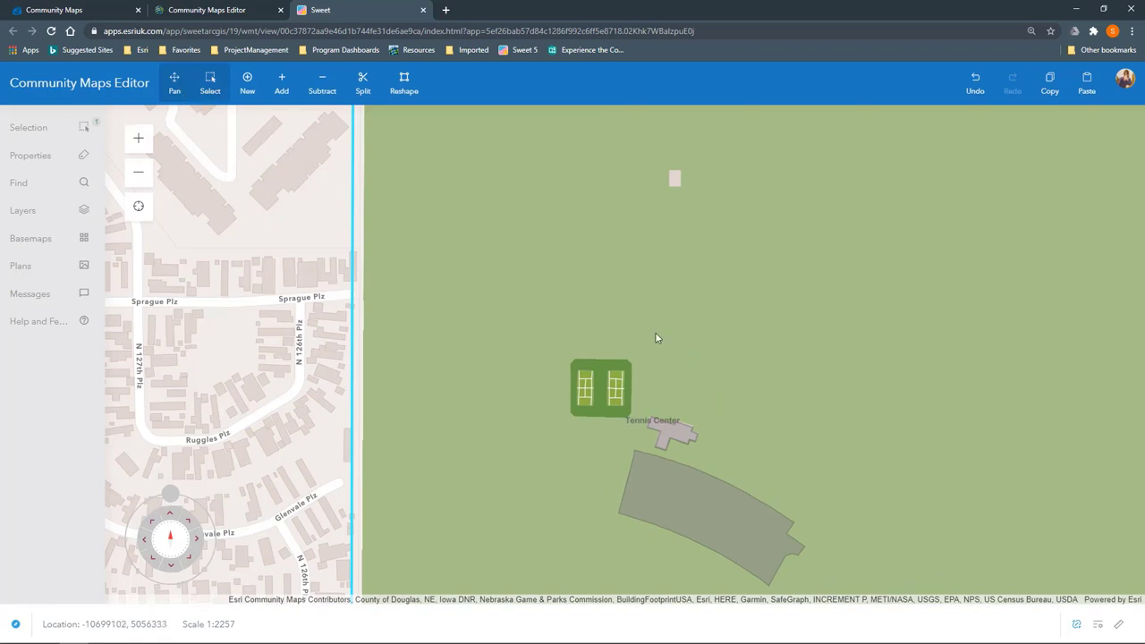
pyautogui.moveTo(809, 398); pyautogui.dragTo(706, 286)
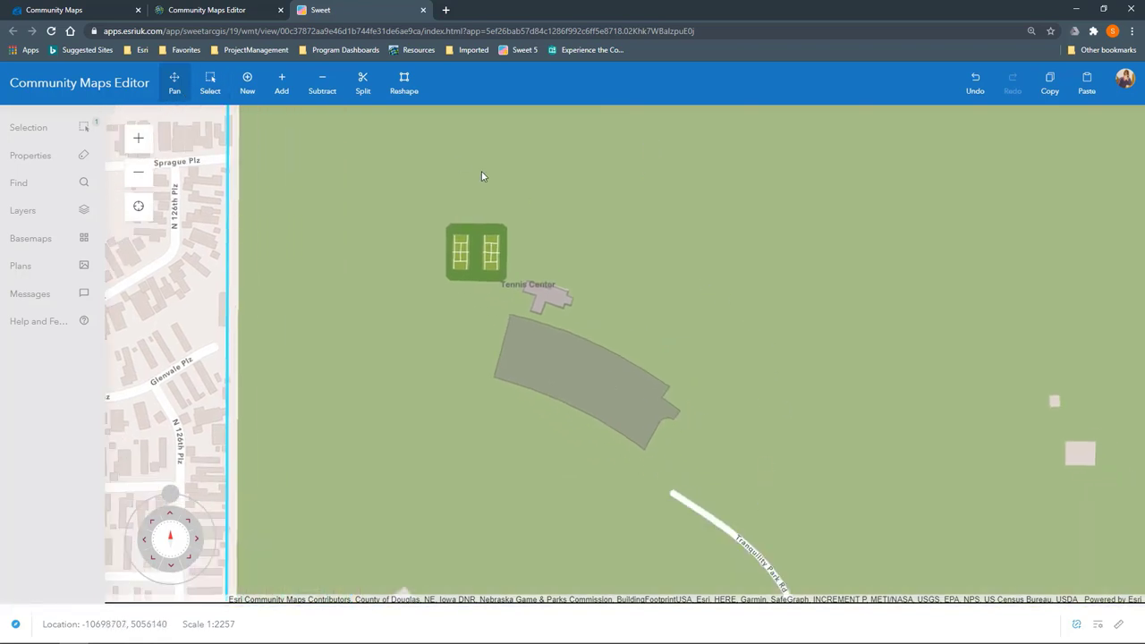
pyautogui.click(40, 247)
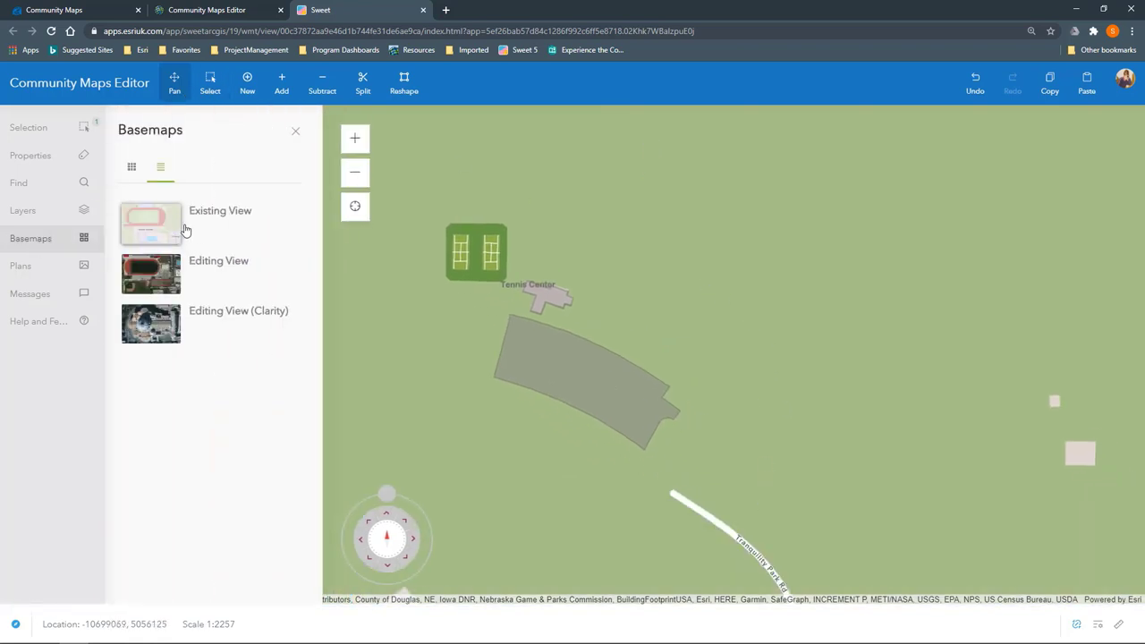
pyautogui.click(201, 262)
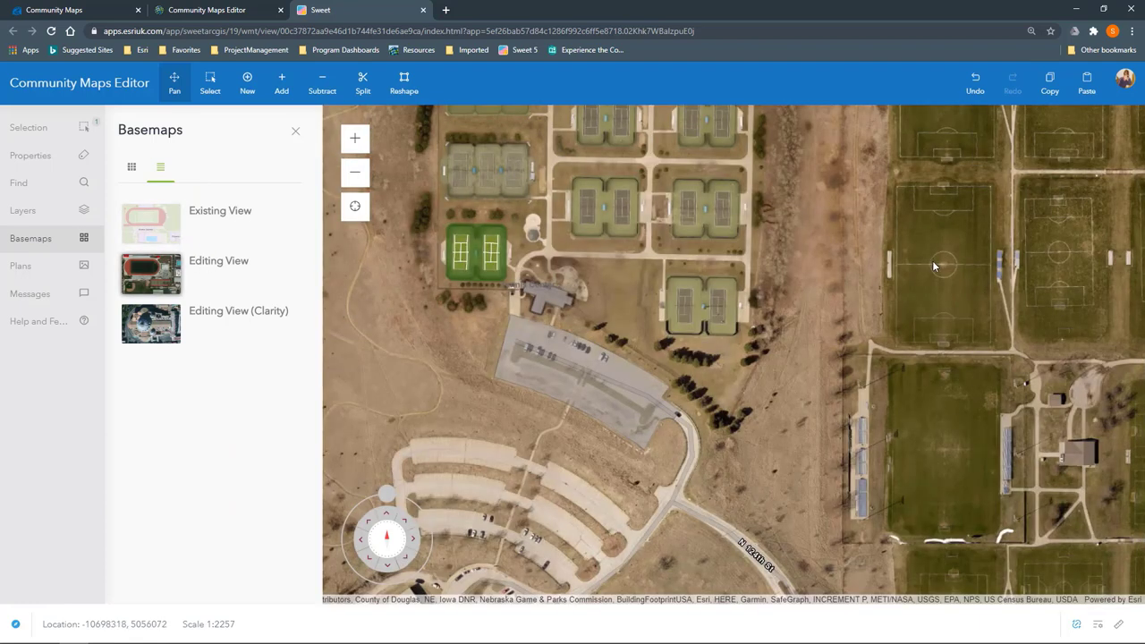